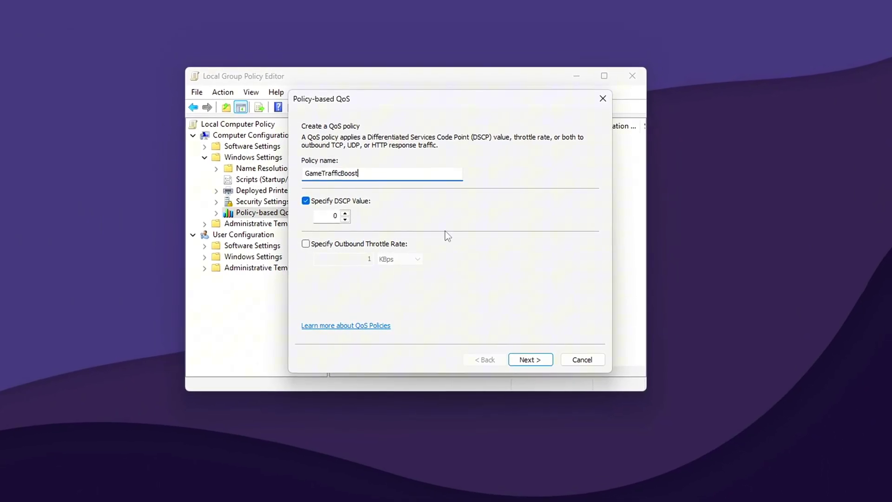
- Replace the DSCP value in the Policy-based QoS wizard with 46
{"action": "left_click", "coordinate": [328, 215]}
{"action": "double_click", "coordinate": [330, 217]}
{"action": "type", "text": "46"}
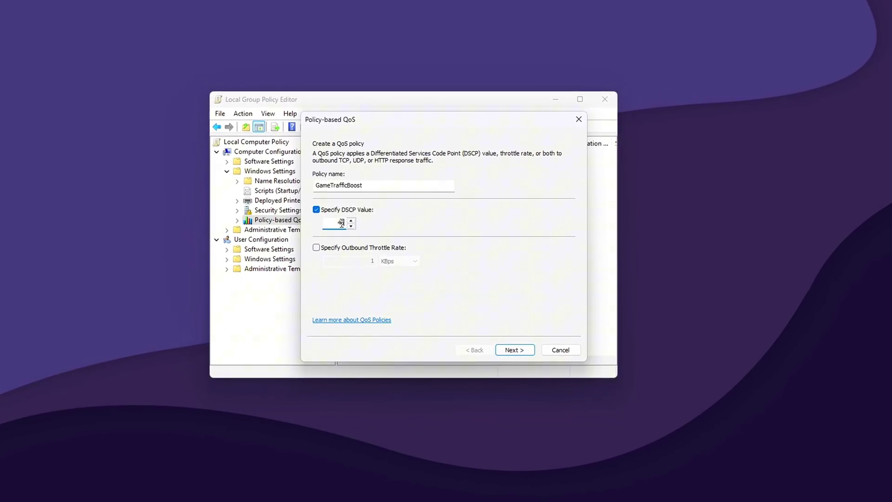
- Set Large Send Offload V2 (IPv4) to Disabled on the Advanced tab, keeping IPv6 Enabled
{"action": "double_click", "coordinate": [356, 221]}
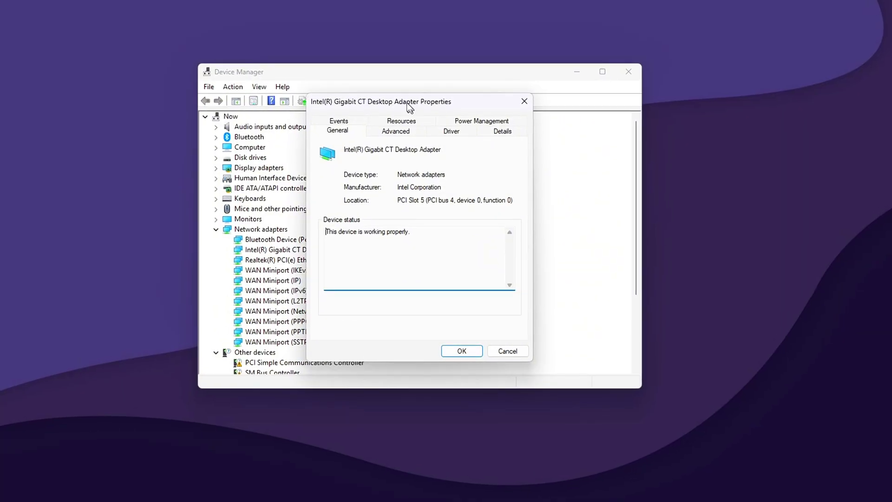
{"action": "left_click", "coordinate": [395, 131]}
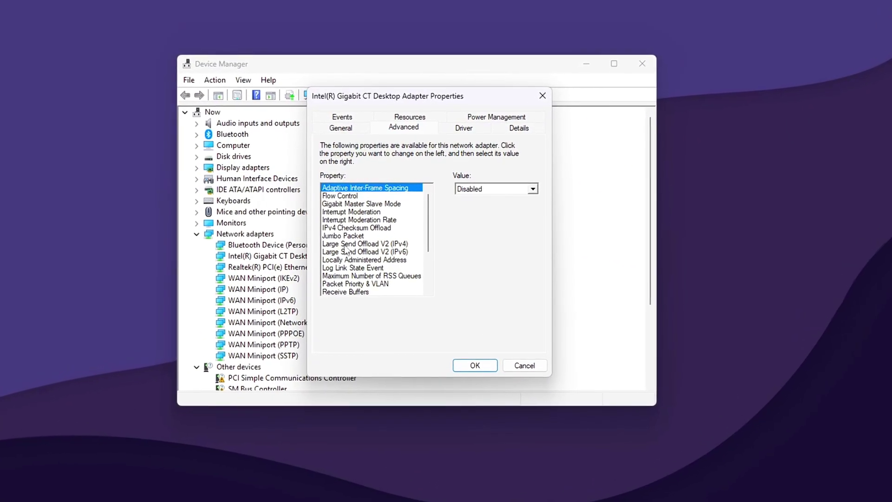
{"action": "left_click", "coordinate": [346, 244]}
{"action": "left_click", "coordinate": [502, 189]}
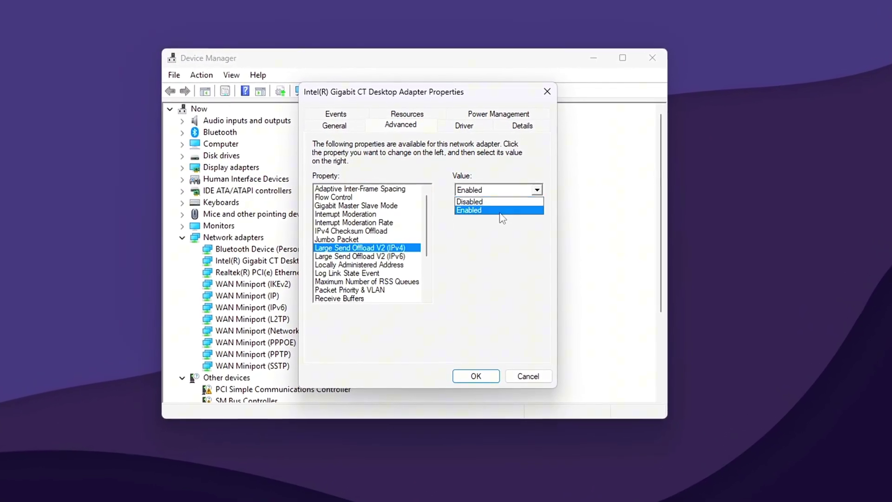
{"action": "left_click", "coordinate": [495, 198]}
{"action": "left_click", "coordinate": [357, 257]}
{"action": "left_click", "coordinate": [497, 190]}
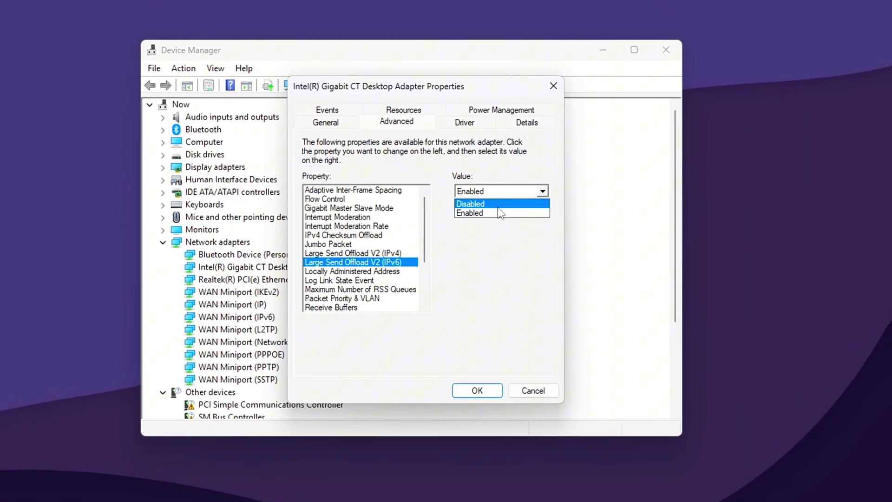
{"action": "left_click", "coordinate": [494, 207]}
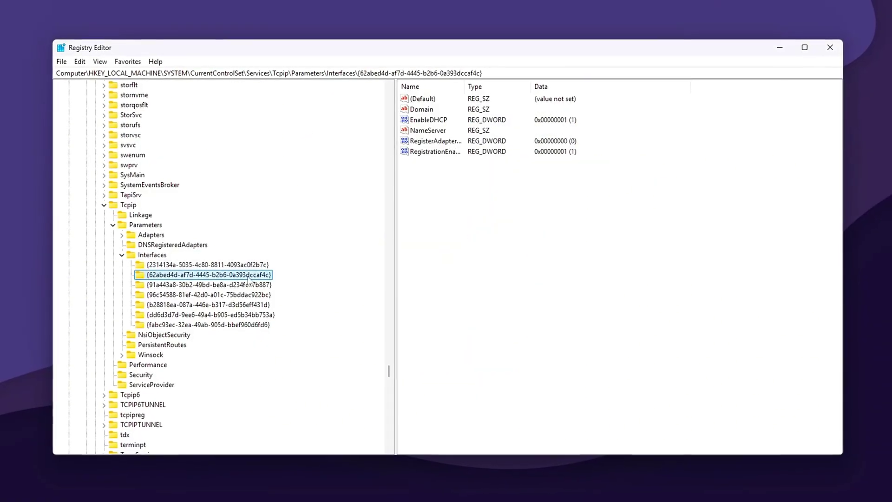
- Browse the Interfaces subkeys to the {91a443a8-30b2-49bd-be8a-d234fc77b887} interface key
{"action": "left_click", "coordinate": [208, 264]}
{"action": "left_click", "coordinate": [232, 284]}
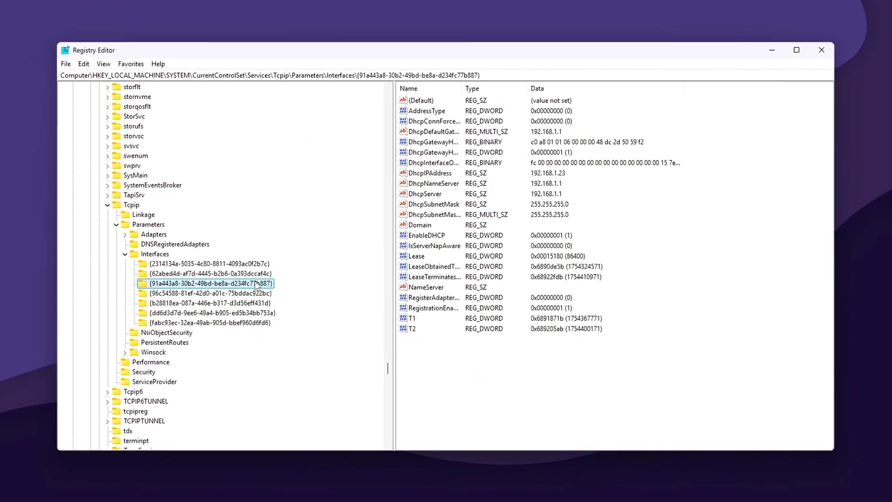
{"action": "left_click", "coordinate": [252, 295]}
{"action": "left_click", "coordinate": [211, 283]}
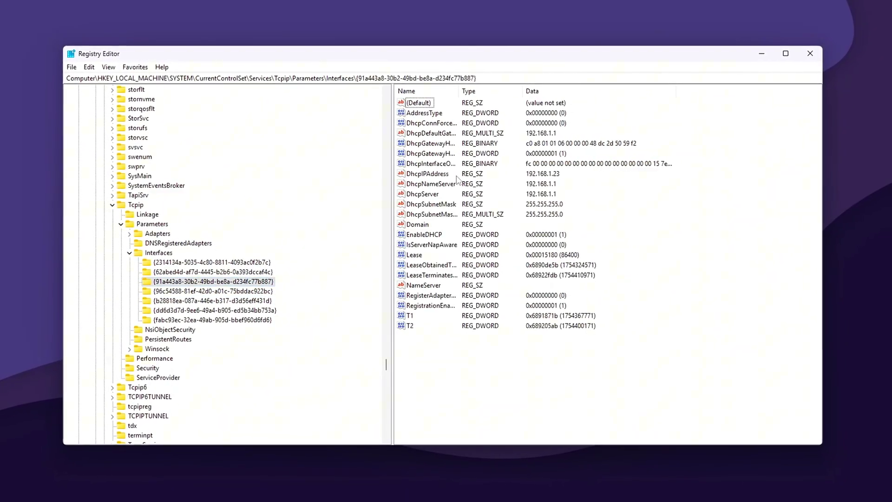
- Inspect DhcpIPAddress without changing it, then bring up the New value-type menu
{"action": "double_click", "coordinate": [429, 173]}
{"action": "left_click_drag", "start_coordinate": [176, 103], "coordinate": [302, 138]}
{"action": "key", "text": "End"}
{"action": "key", "text": "shift+Left"}
{"action": "left_click", "coordinate": [362, 207]}
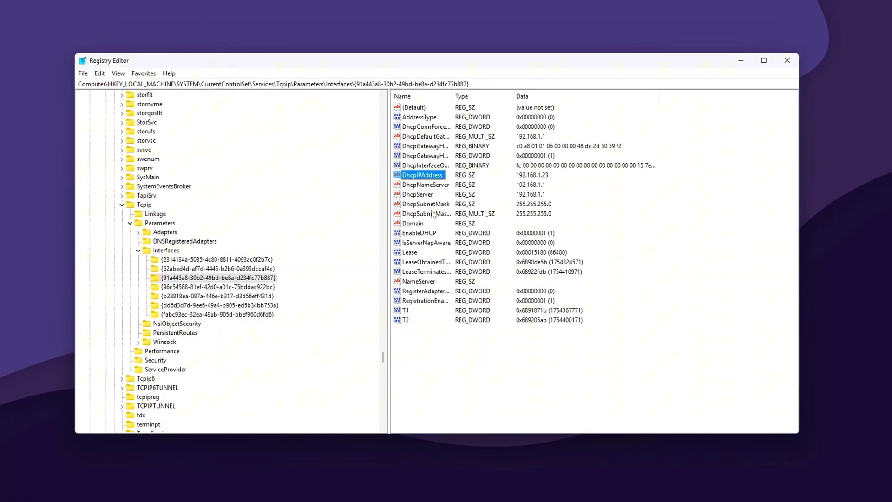
{"action": "right_click", "coordinate": [513, 382]}
{"action": "mouse_move", "coordinate": [537, 386]}
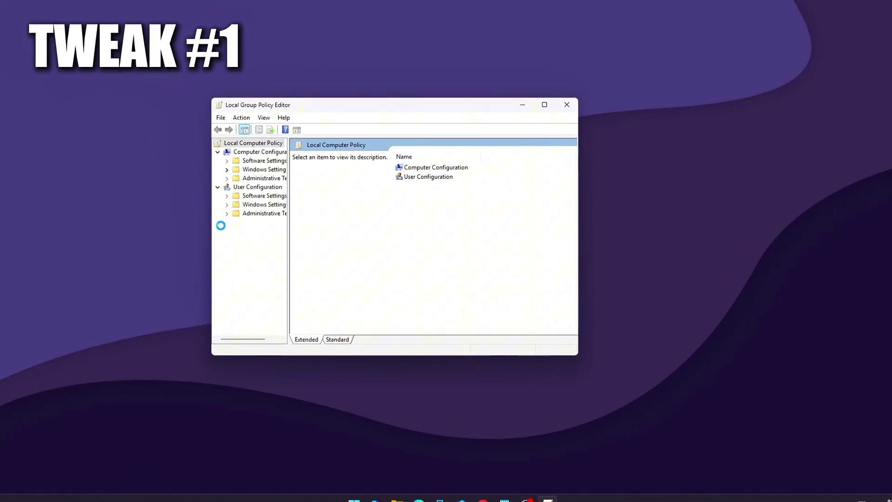
- Under Windows Settings, start a new policy from Policy-based QoS
{"action": "left_click", "coordinate": [225, 169]}
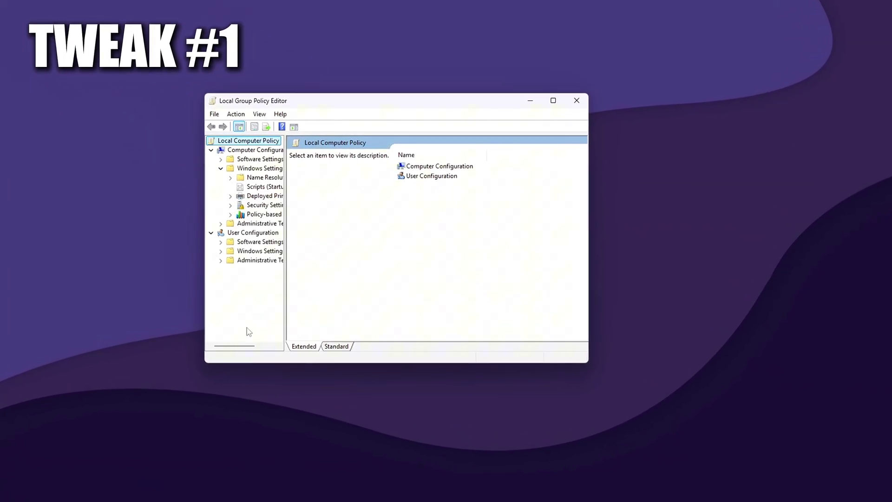
{"action": "left_click_drag", "start_coordinate": [283, 231], "coordinate": [322, 230]}
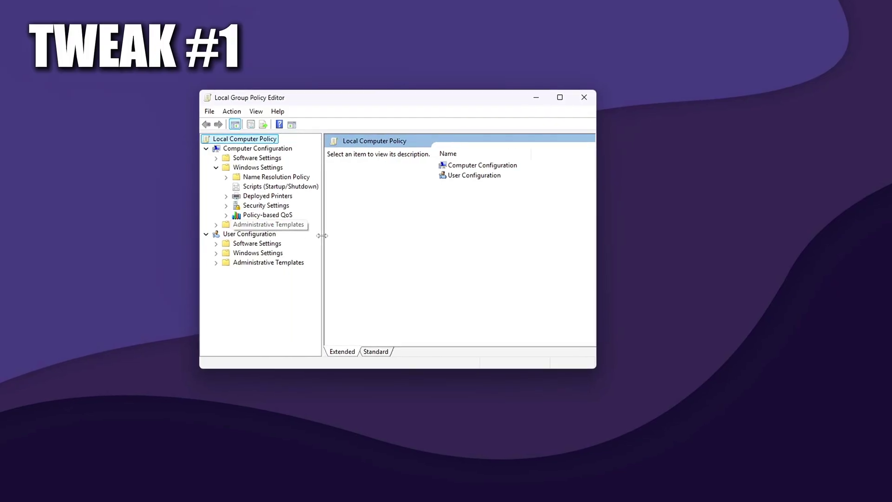
{"action": "left_click", "coordinate": [267, 214]}
{"action": "right_click", "coordinate": [270, 215]}
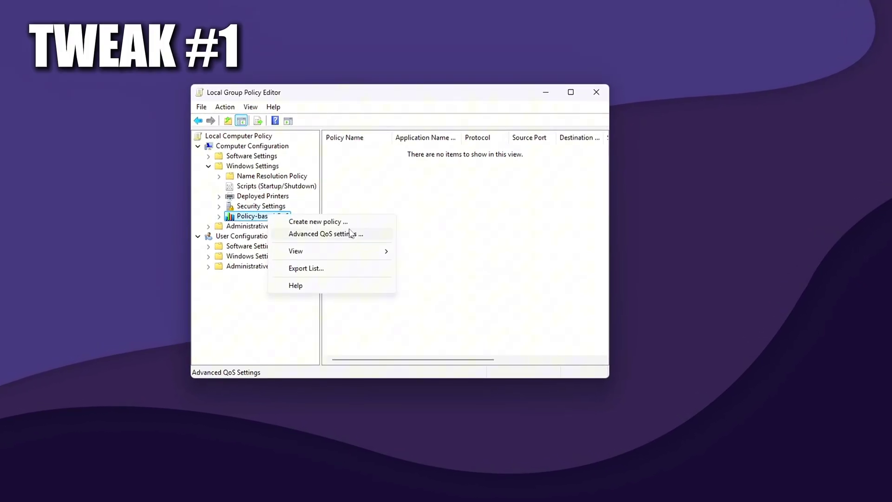
{"action": "left_click", "coordinate": [311, 222]}
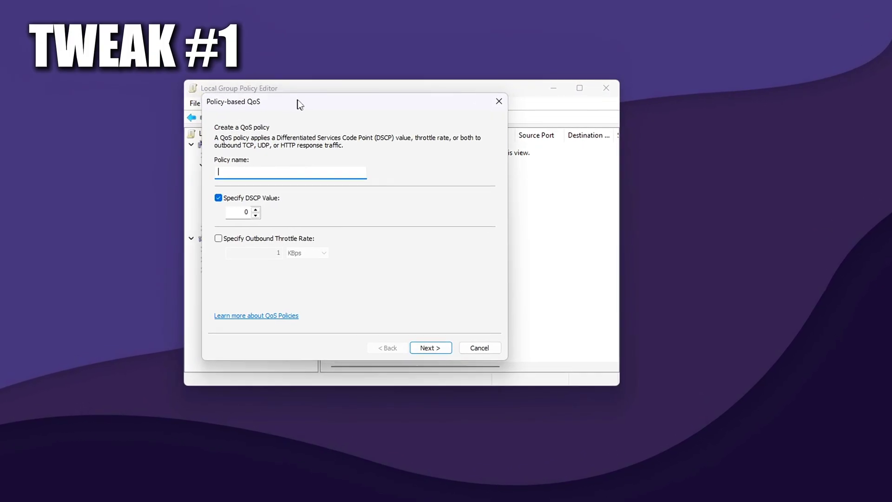
- Name the policy GameTrafficBoost and set its DSCP value to 46
{"action": "left_click_drag", "start_coordinate": [301, 106], "coordinate": [377, 107]}
{"action": "type", "text": "GameTrafficBoost"}
{"action": "left_click_drag", "start_coordinate": [370, 180], "coordinate": [253, 177]}
{"action": "left_click", "coordinate": [421, 179]}
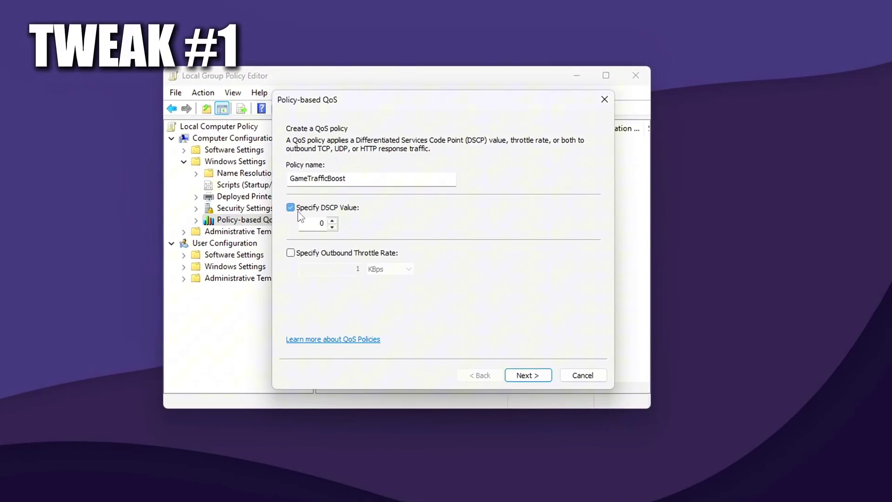
{"action": "double_click", "coordinate": [312, 219]}
{"action": "type", "text": "46"}
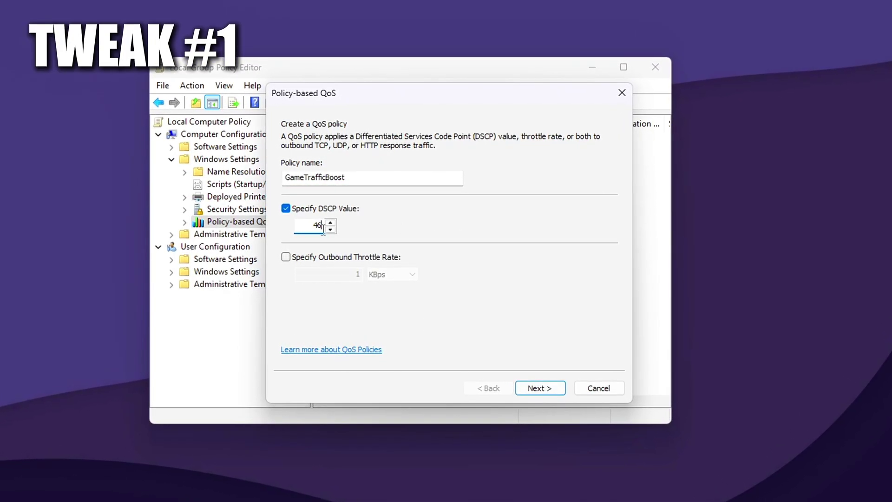
- Limit the policy to applications with the executable name valorant.exe
{"action": "left_click", "coordinate": [541, 389]}
{"action": "left_click", "coordinate": [284, 153]}
{"action": "left_click", "coordinate": [332, 170]}
{"action": "type", "text": "valorant.exe"}
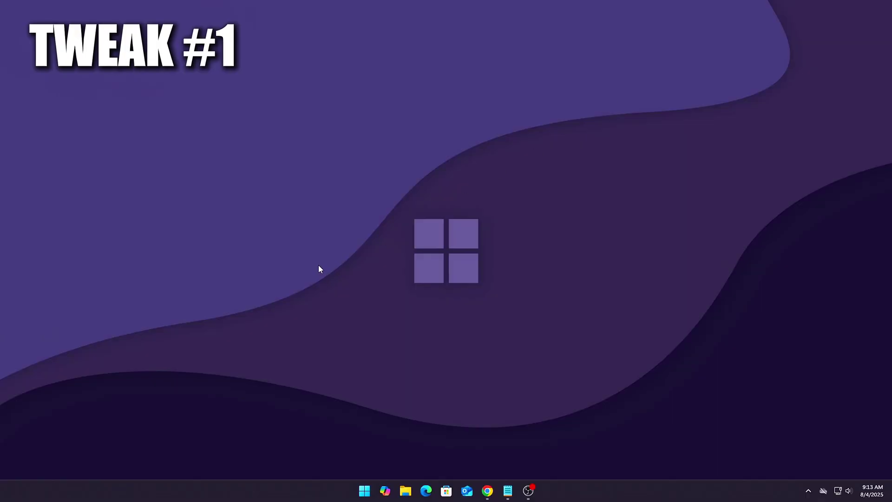
- Launch gpedit.msc from the Run dialog
{"action": "key", "text": "super+r"}
{"action": "left_click_drag", "start_coordinate": [110, 387], "coordinate": [463, 159]}
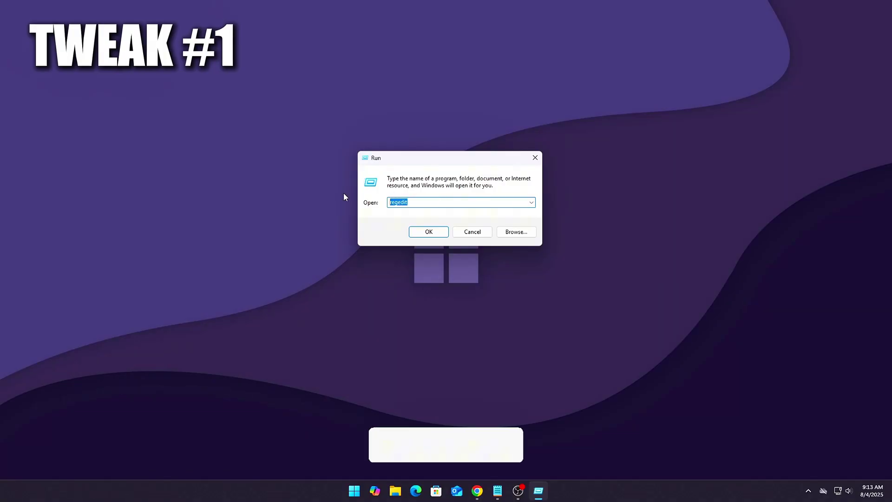
{"action": "type", "text": "gpedit.msc"}
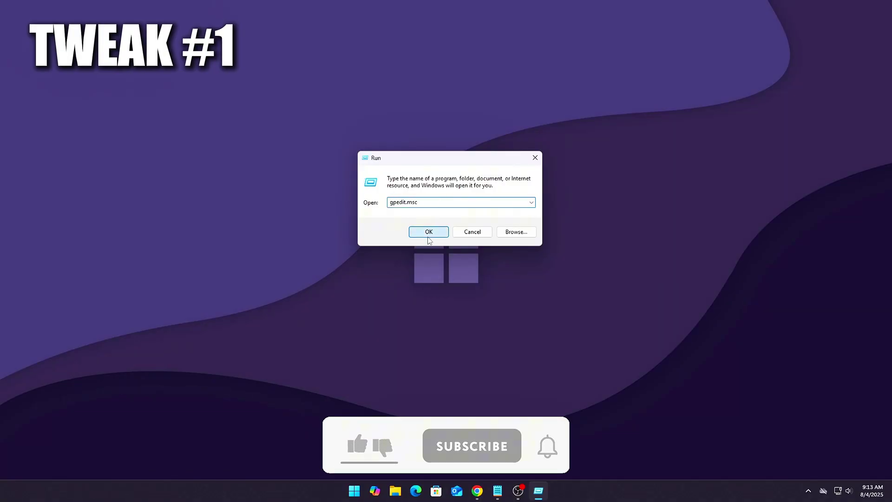
{"action": "left_click", "coordinate": [428, 236]}
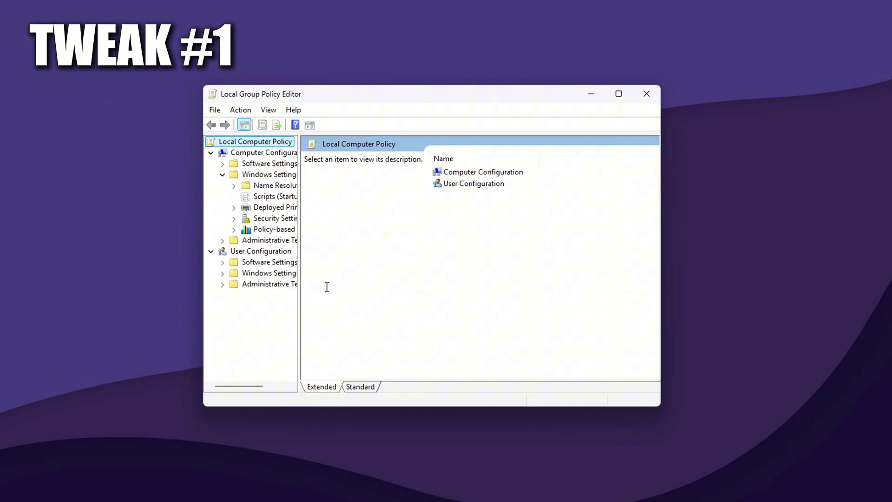
- Widen the tree pane, select Policy-based QoS and show its context menu
{"action": "left_click_drag", "start_coordinate": [298, 247], "coordinate": [344, 251]}
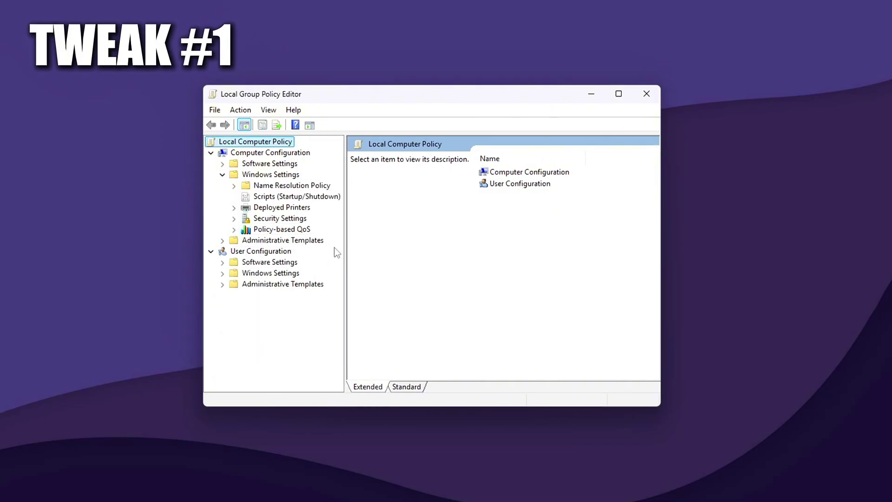
{"action": "left_click", "coordinate": [267, 230]}
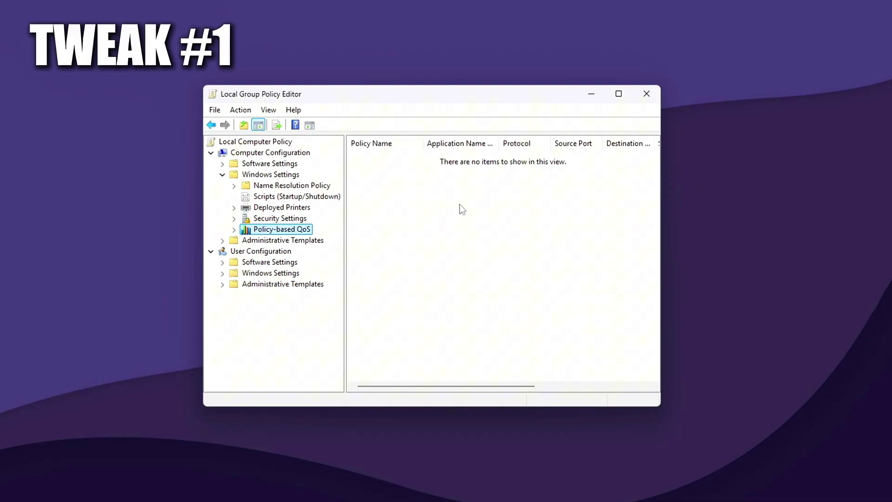
{"action": "right_click", "coordinate": [287, 227]}
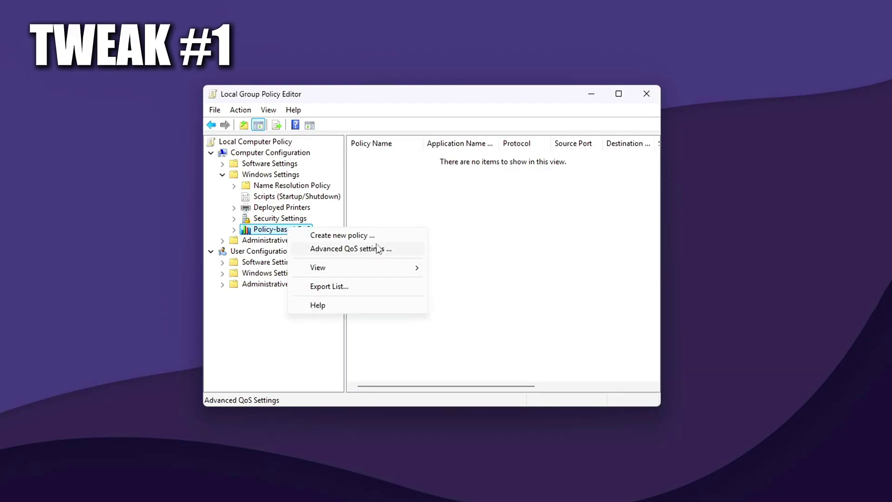
- Create a new QoS policy named GameTrafficBoost with Specify DSCP Value set to 46
{"action": "left_click", "coordinate": [328, 237]}
{"action": "left_click_drag", "start_coordinate": [315, 107], "coordinate": [407, 119]}
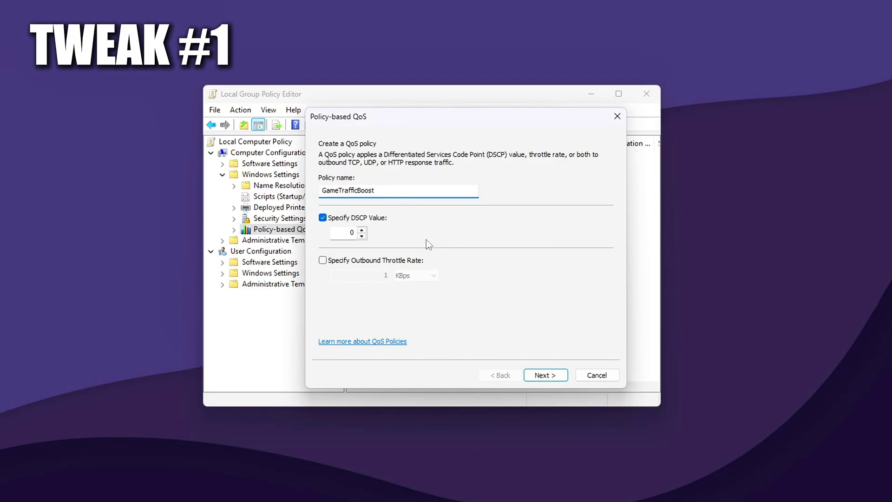
{"action": "left_click", "coordinate": [322, 217]}
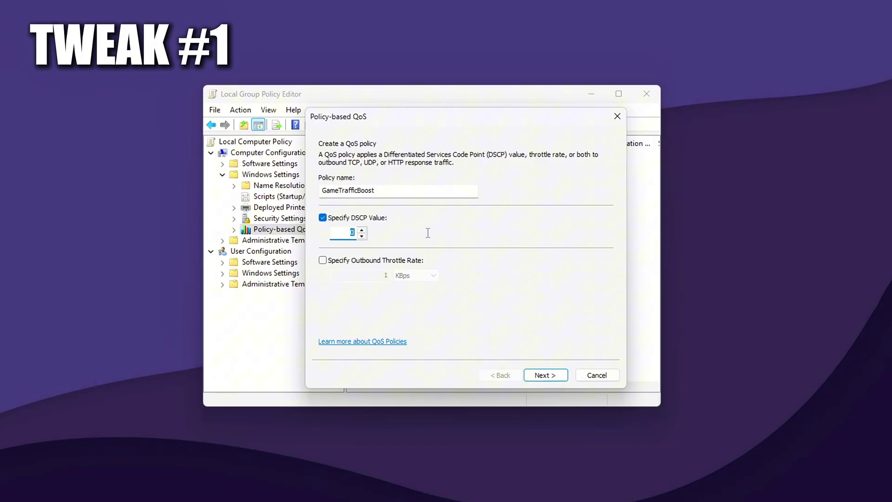
{"action": "type", "text": "46"}
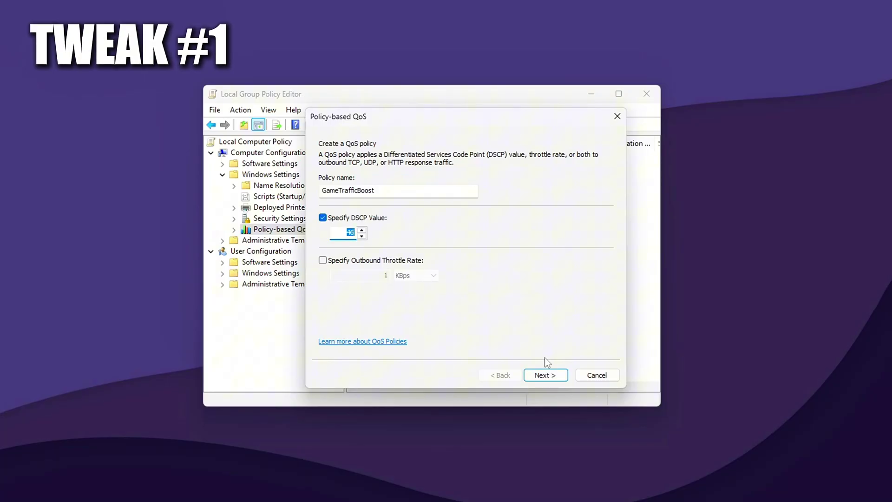
- Restrict GameTrafficBoost to the executable valorant.exe and advance to the IP address page
{"action": "left_click", "coordinate": [546, 374]}
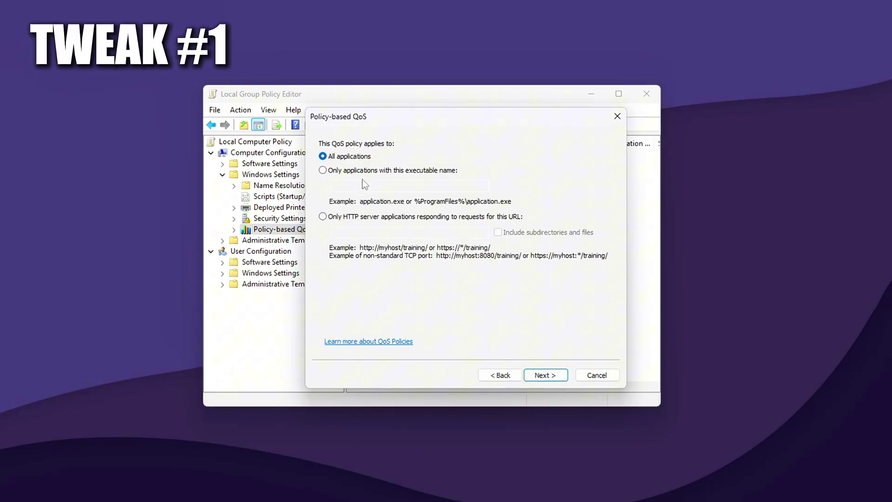
{"action": "left_click", "coordinate": [353, 170]}
{"action": "left_click", "coordinate": [363, 184]}
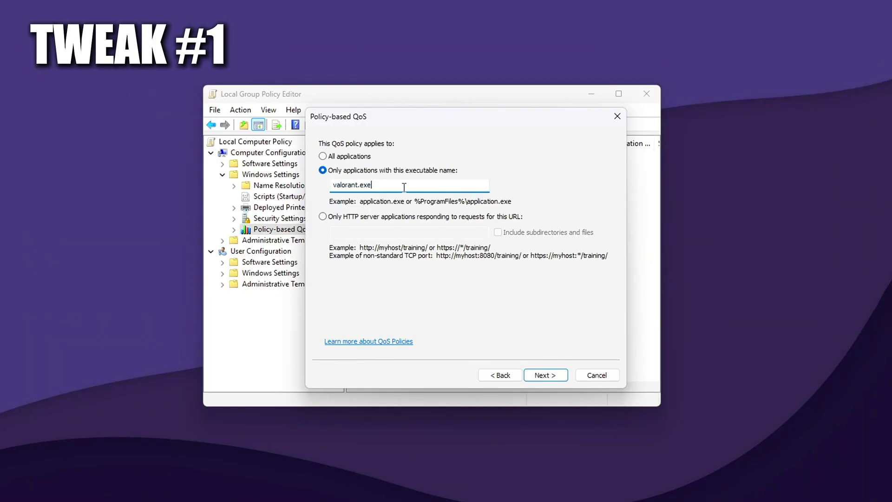
{"action": "left_click", "coordinate": [552, 376]}
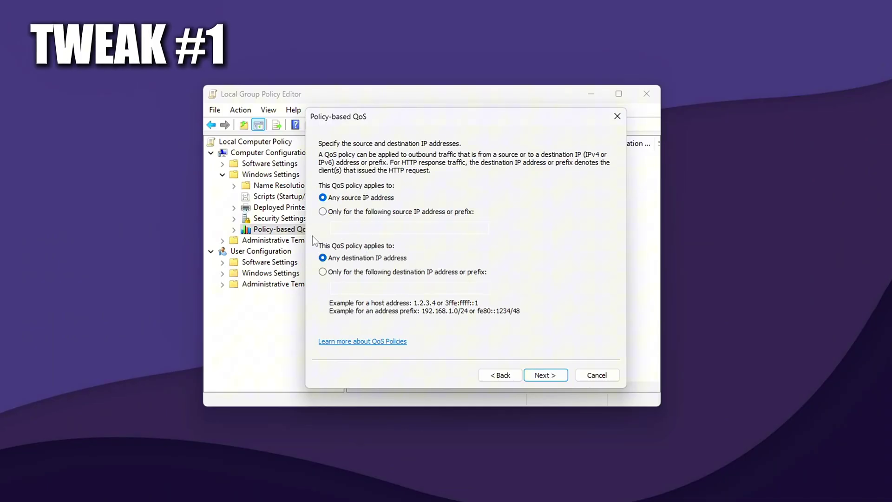
- Finish the policy with TCP and UDP on any port, then review it and close unchanged
{"action": "left_click", "coordinate": [563, 381]}
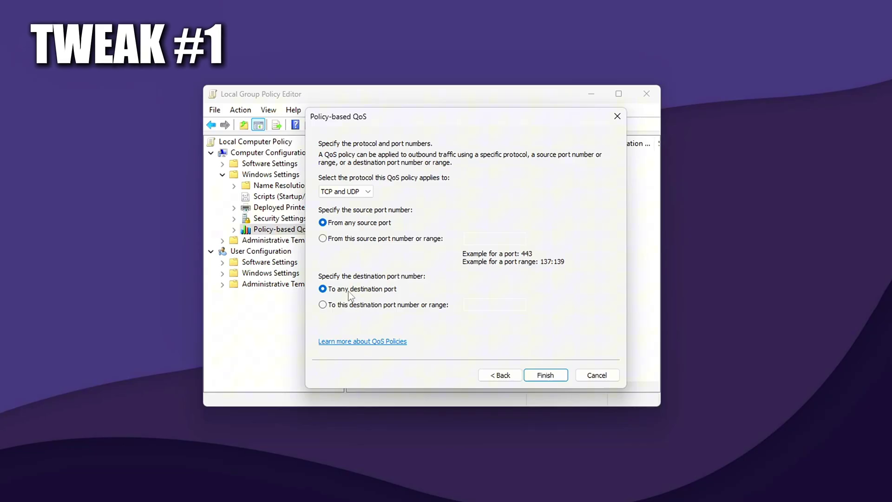
{"action": "left_click", "coordinate": [529, 372]}
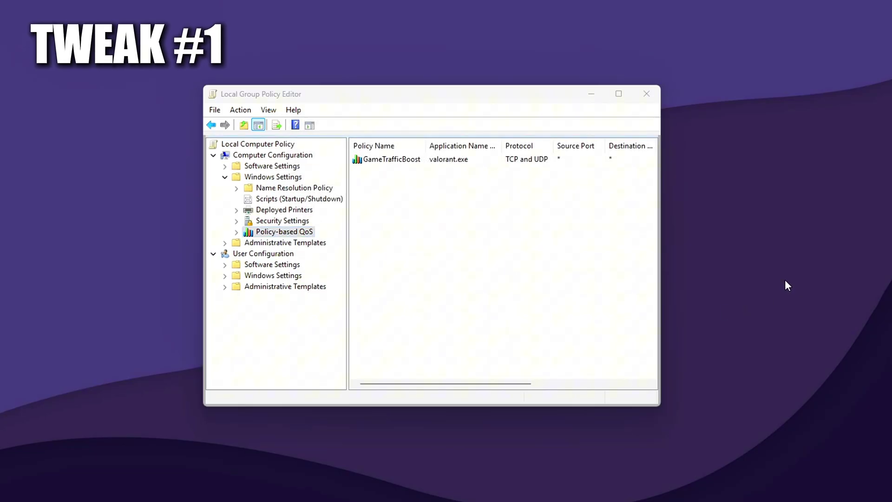
{"action": "double_click", "coordinate": [378, 160]}
{"action": "left_click_drag", "start_coordinate": [395, 110], "coordinate": [555, 120]}
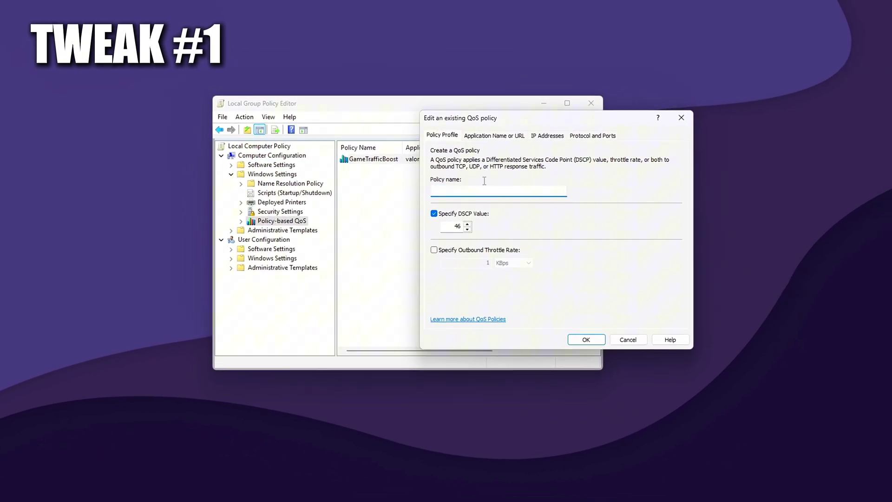
{"action": "key", "text": "Return"}
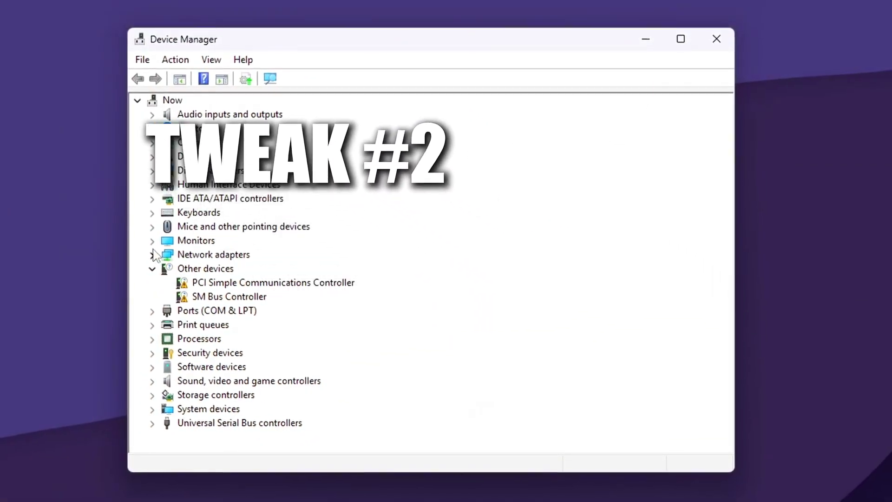
- Search automatically for a newer Realtek Ethernet Controller driver and dismiss the best-driver result
{"action": "left_click", "coordinate": [154, 253]}
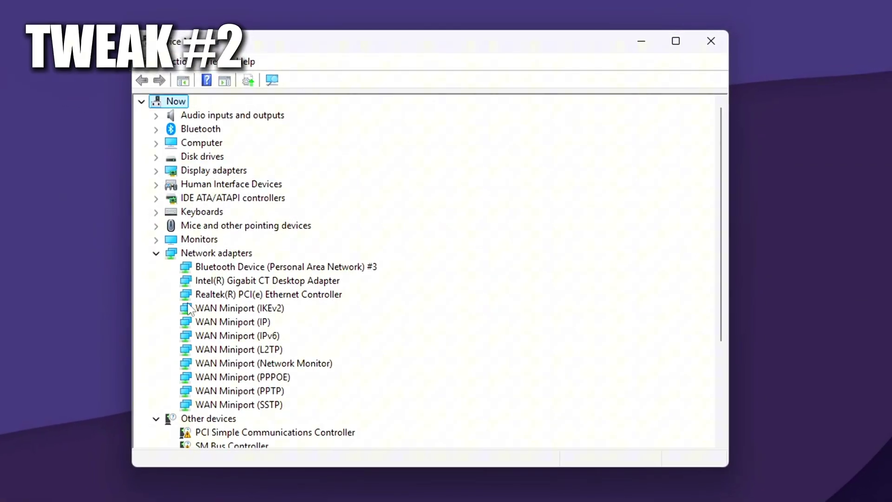
{"action": "left_click", "coordinate": [263, 282]}
{"action": "left_click", "coordinate": [270, 291]}
{"action": "right_click", "coordinate": [283, 291]}
{"action": "left_click", "coordinate": [304, 314]}
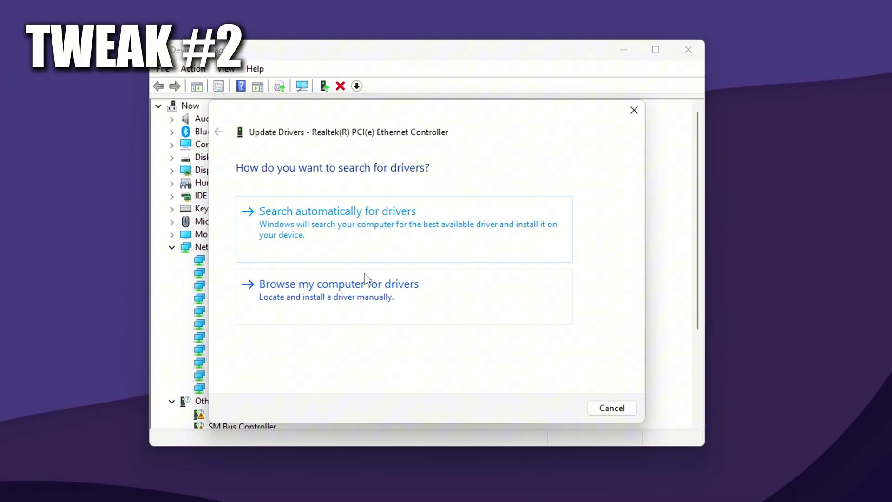
{"action": "left_click", "coordinate": [382, 211]}
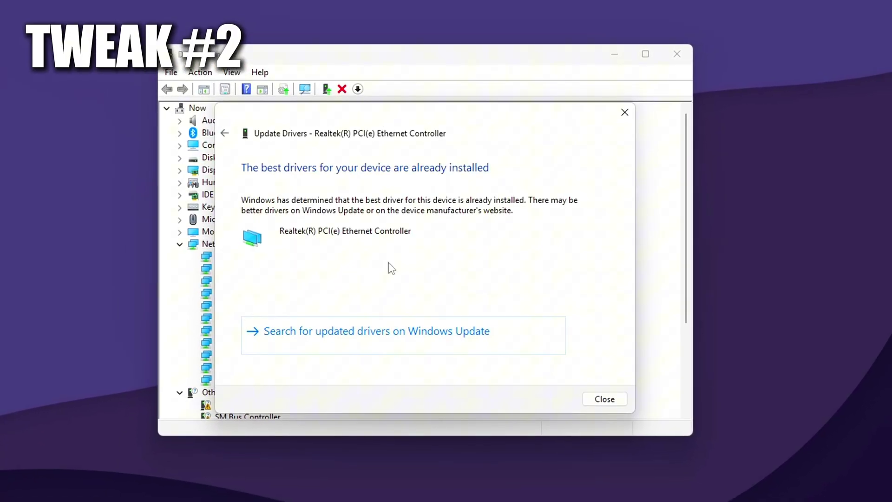
{"action": "left_click", "coordinate": [606, 401]}
- Retry the Realtek driver update from its Properties Driver tab, then reopen Device Manager
{"action": "right_click", "coordinate": [272, 288]}
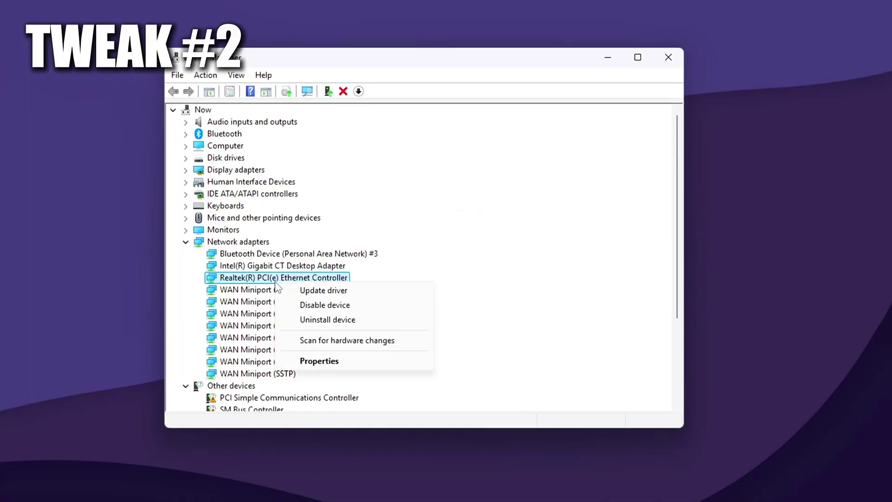
{"action": "left_click", "coordinate": [327, 360]}
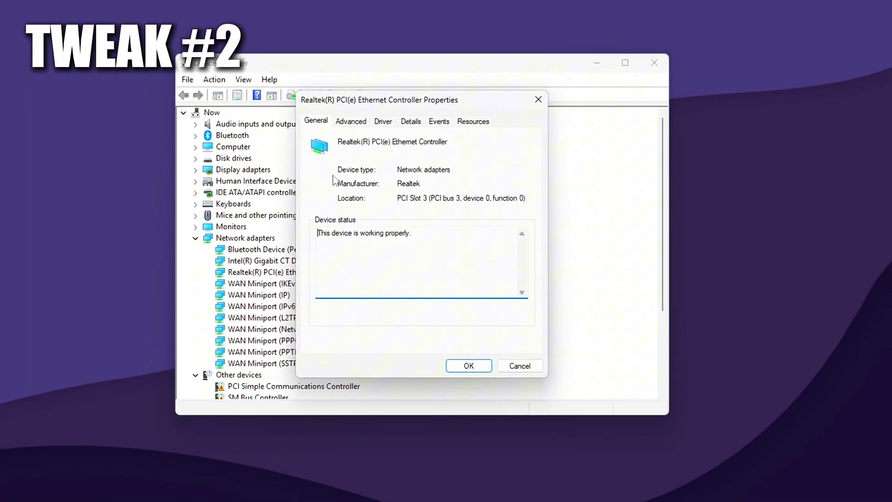
{"action": "left_click", "coordinate": [341, 121]}
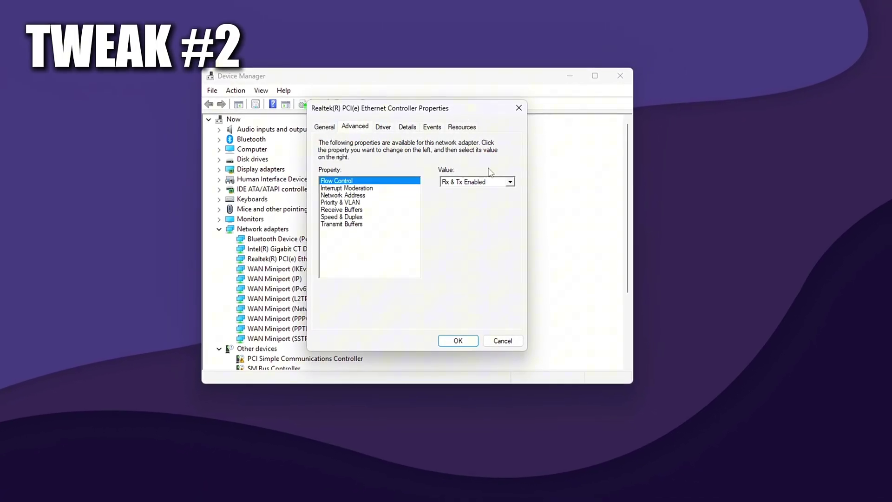
{"action": "left_click", "coordinate": [407, 126]}
{"action": "left_click", "coordinate": [356, 129]}
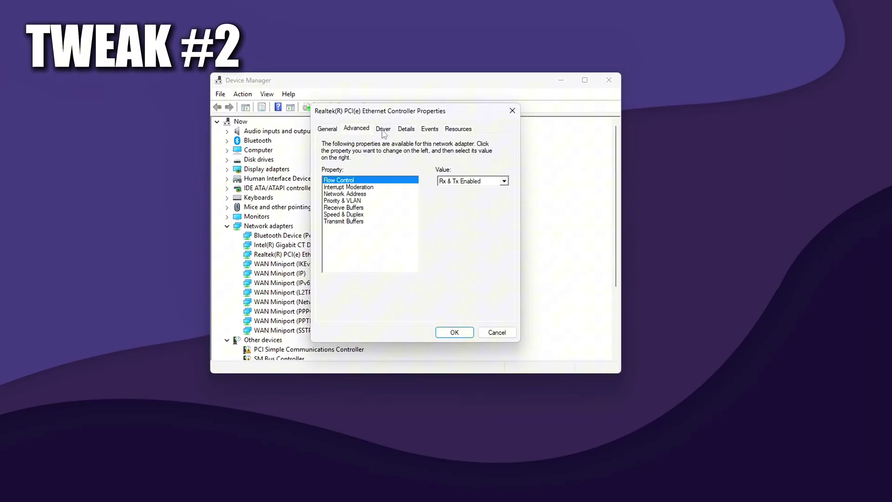
{"action": "left_click", "coordinate": [383, 128]}
{"action": "left_click", "coordinate": [358, 243]}
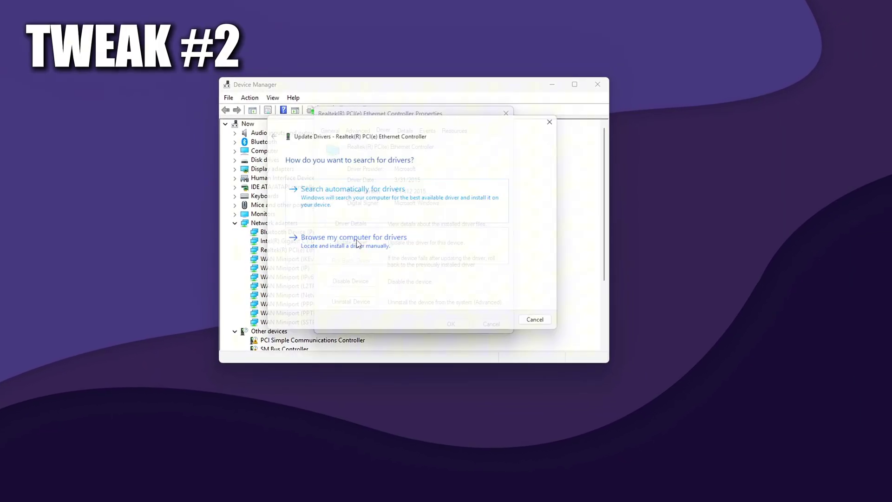
{"action": "left_click", "coordinate": [390, 205]}
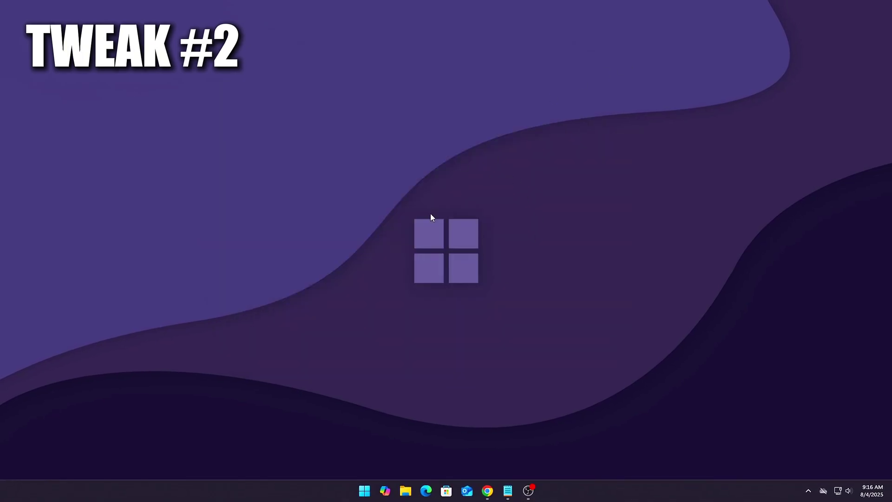
{"action": "key", "text": "super+x"}
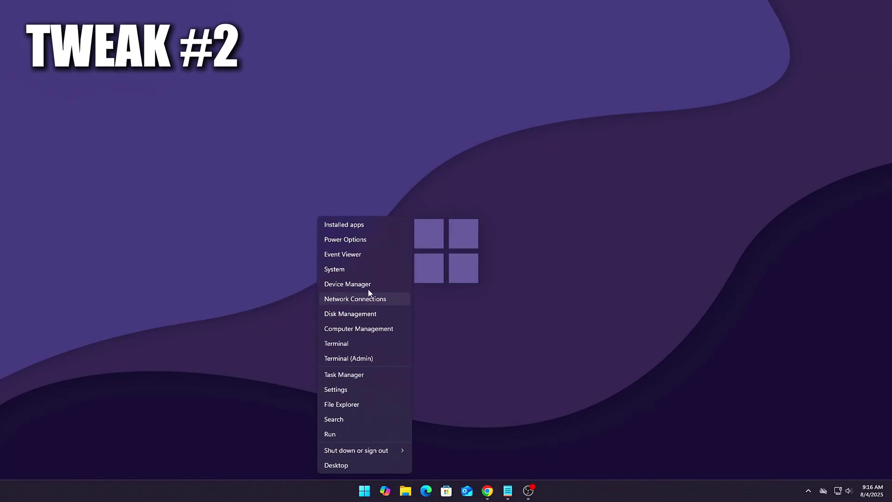
{"action": "left_click", "coordinate": [372, 283]}
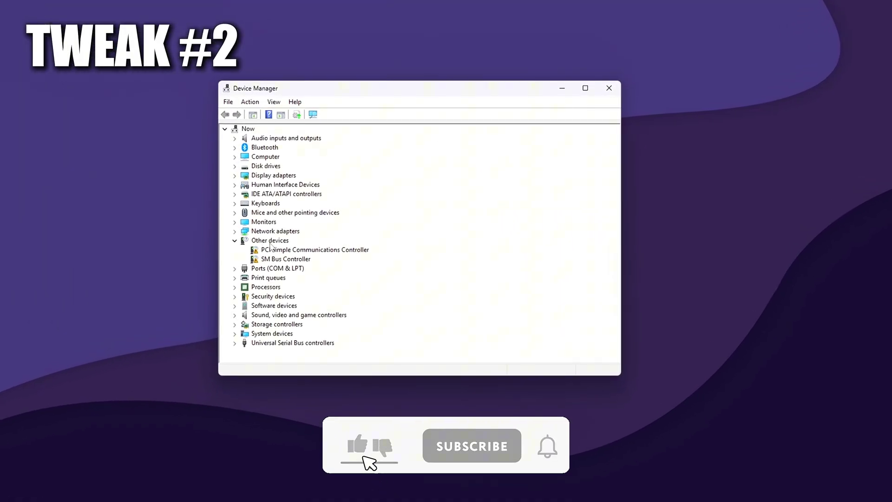
- Open the Properties of the Intel(R) Gigabit CT Desktop Adapter under Network adapters
{"action": "left_click", "coordinate": [230, 236]}
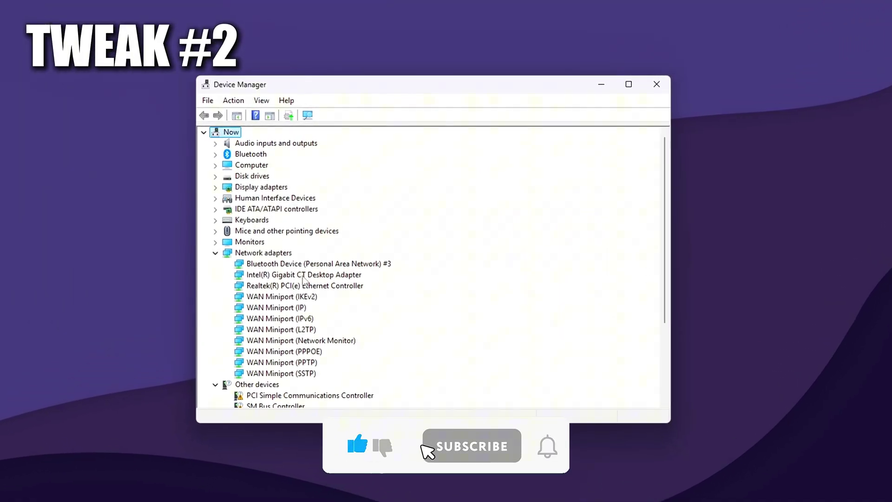
{"action": "left_click", "coordinate": [300, 291]}
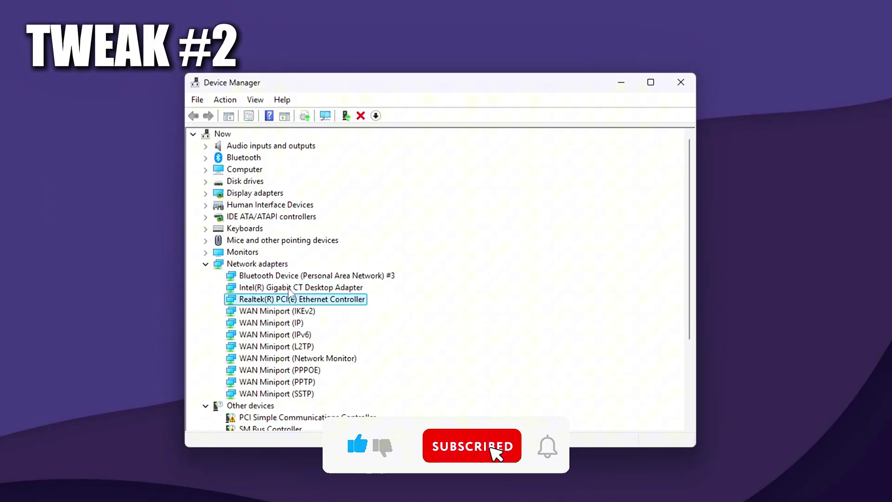
{"action": "right_click", "coordinate": [289, 288]}
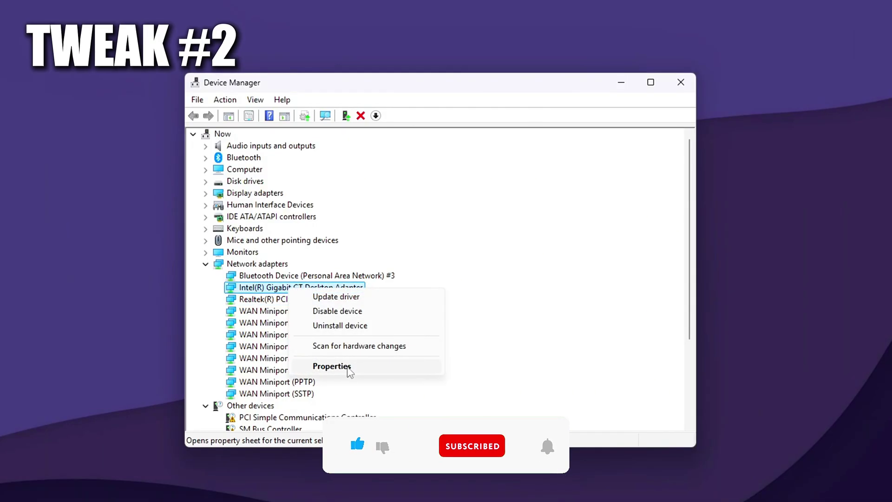
{"action": "left_click", "coordinate": [331, 366]}
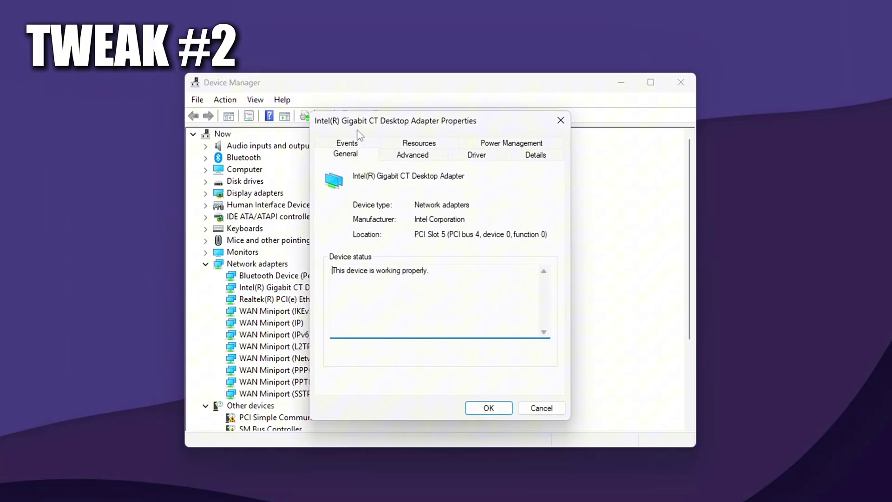
- On the Advanced tab, set Large Send Offload V2 (IPv4) to Disabled and leave the IPv6 variant Enabled
{"action": "left_click", "coordinate": [410, 158]}
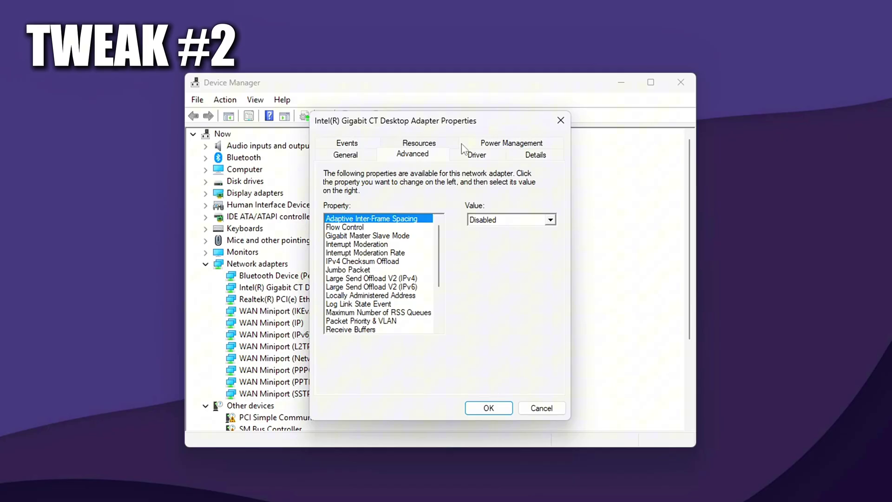
{"action": "mouse_move", "coordinate": [440, 117]}
{"action": "left_mouse_down"}
{"action": "mouse_move", "coordinate": [447, 124]}
{"action": "mouse_move", "coordinate": [454, 113]}
{"action": "left_mouse_up"}
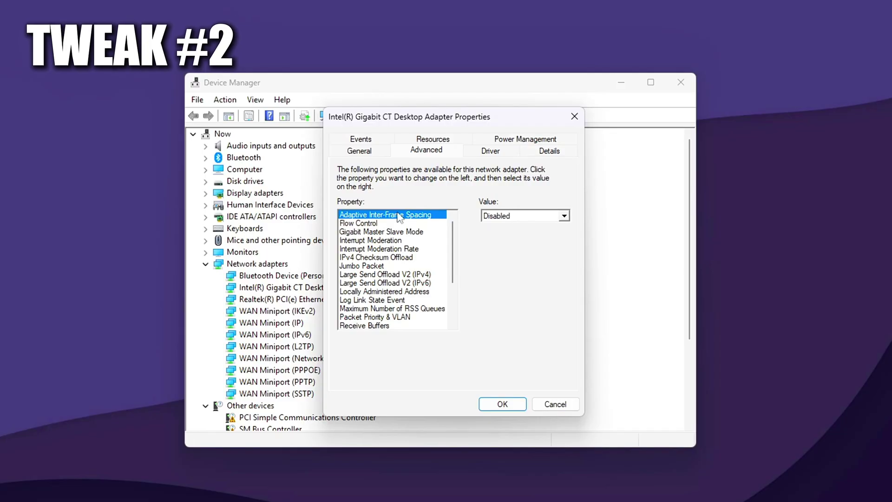
{"action": "left_click", "coordinate": [369, 274]}
{"action": "left_click", "coordinate": [534, 216]}
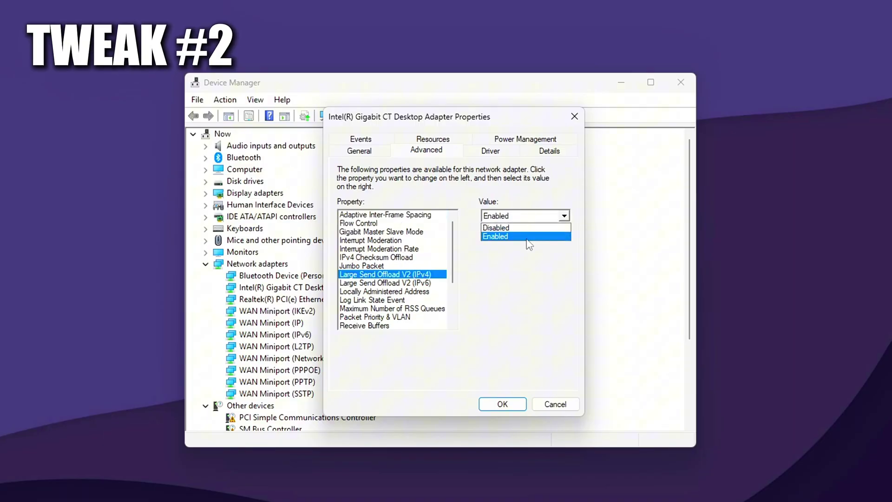
{"action": "left_click", "coordinate": [525, 228]}
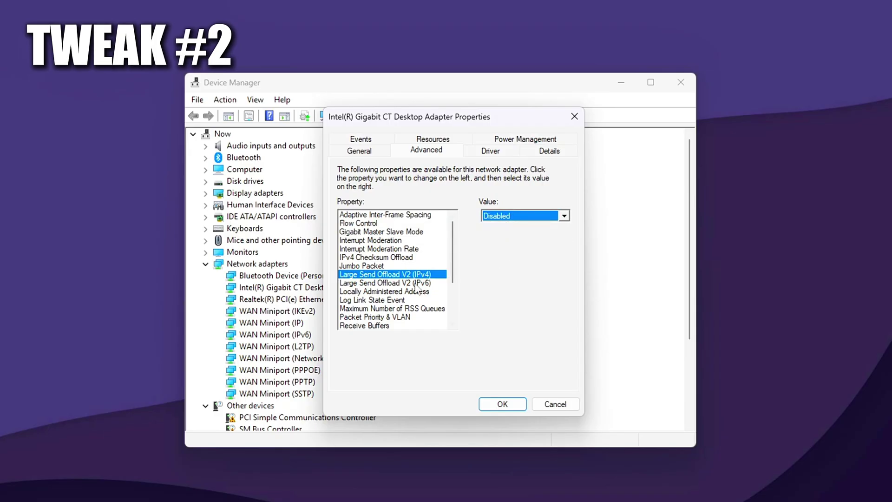
{"action": "left_click", "coordinate": [404, 282]}
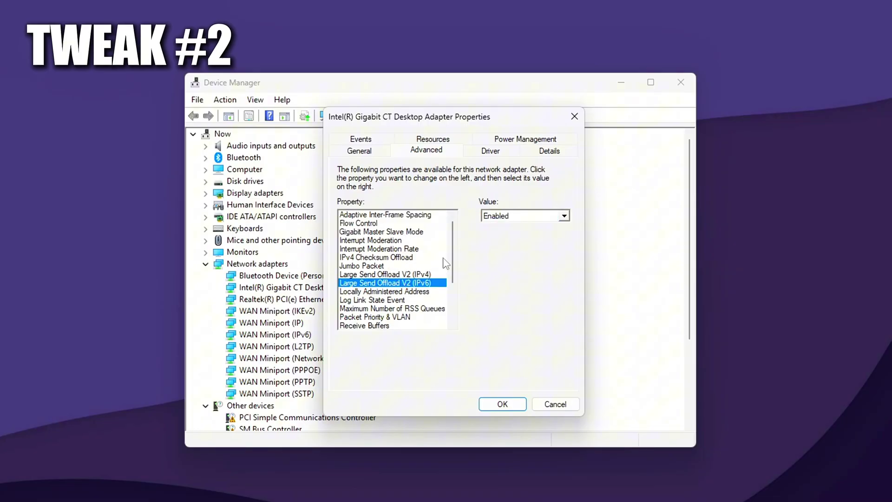
{"action": "left_click", "coordinate": [520, 216]}
{"action": "left_click", "coordinate": [521, 233]}
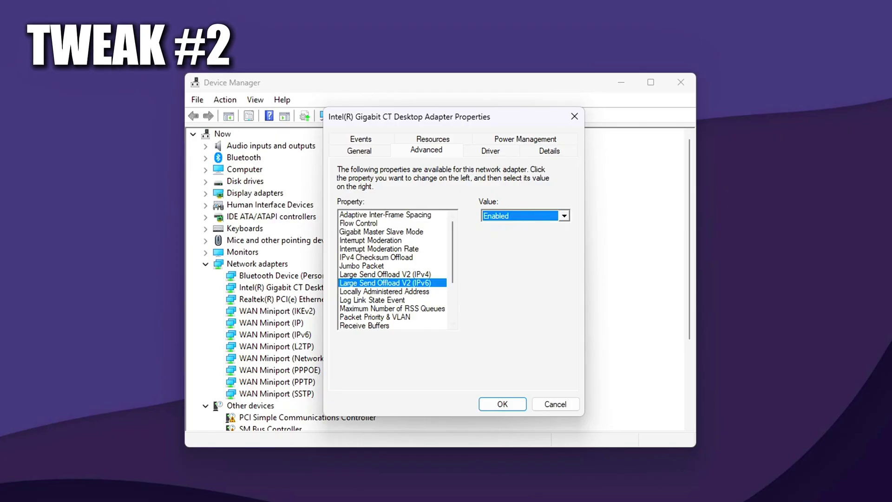
- Set Interrupt Moderation to Disabled and Interrupt Moderation Rate to Off
{"action": "left_click", "coordinate": [371, 240]}
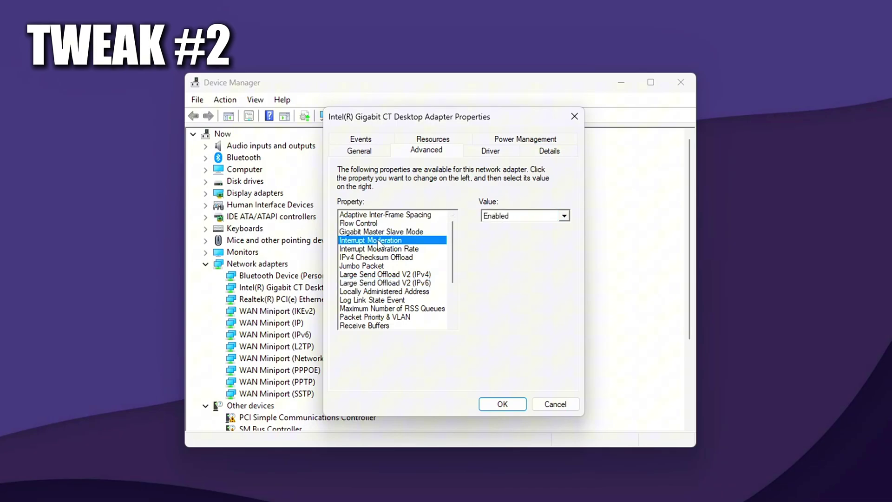
{"action": "left_click", "coordinate": [526, 220]}
{"action": "left_click", "coordinate": [525, 224]}
{"action": "left_click", "coordinate": [378, 249]}
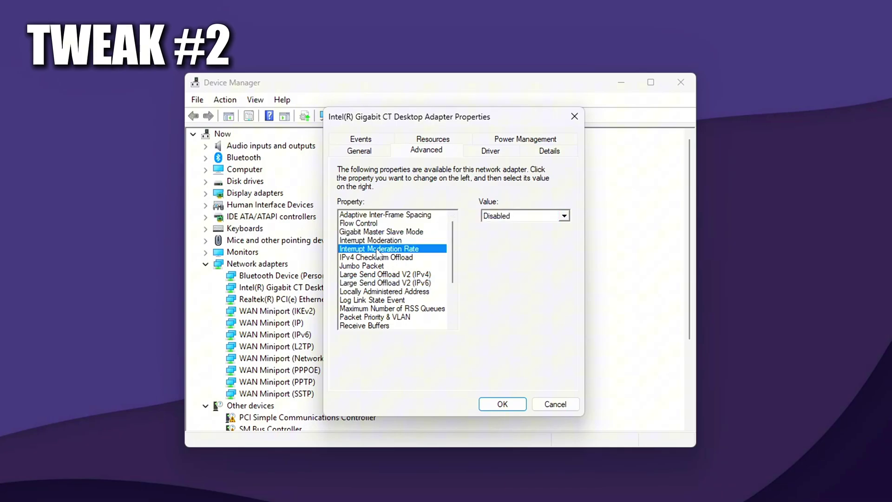
{"action": "left_click", "coordinate": [526, 214]}
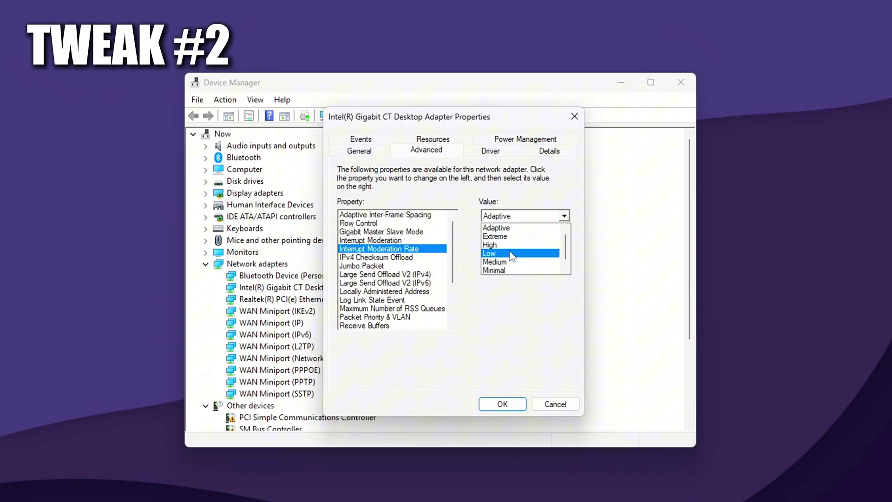
{"action": "left_click", "coordinate": [511, 254]}
{"action": "left_click", "coordinate": [505, 216]}
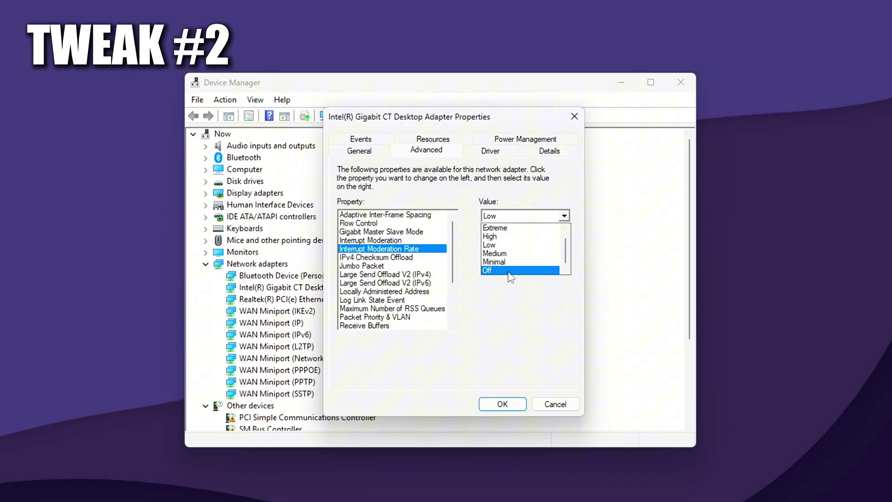
{"action": "left_click", "coordinate": [511, 271]}
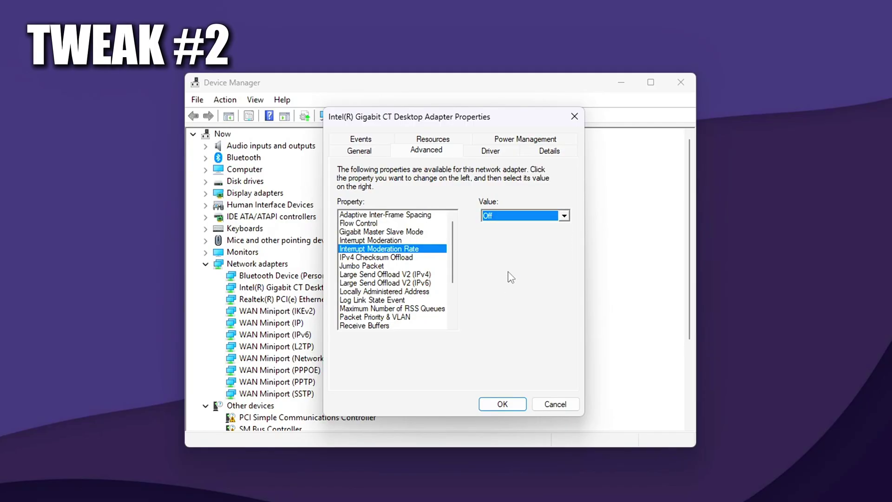
- Keep Receive Side Scaling set to Enabled
{"action": "scroll", "coordinate": [423, 276], "scroll_direction": "down", "scroll_amount": 3}
{"action": "scroll", "coordinate": [423, 276], "scroll_direction": "up", "scroll_amount": 2}
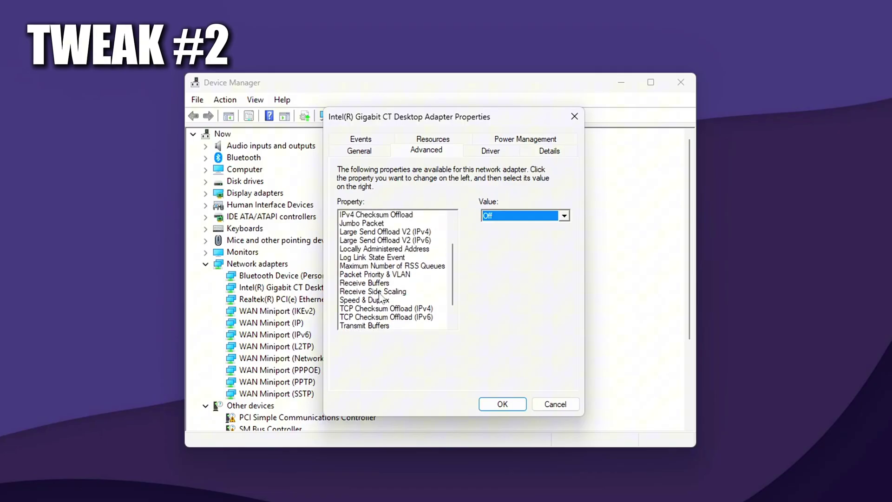
{"action": "left_click", "coordinate": [403, 291]}
{"action": "left_click", "coordinate": [548, 216]}
{"action": "left_click", "coordinate": [530, 237]}
{"action": "left_click", "coordinate": [530, 217]}
{"action": "left_click", "coordinate": [529, 217]}
{"action": "left_click", "coordinate": [521, 236]}
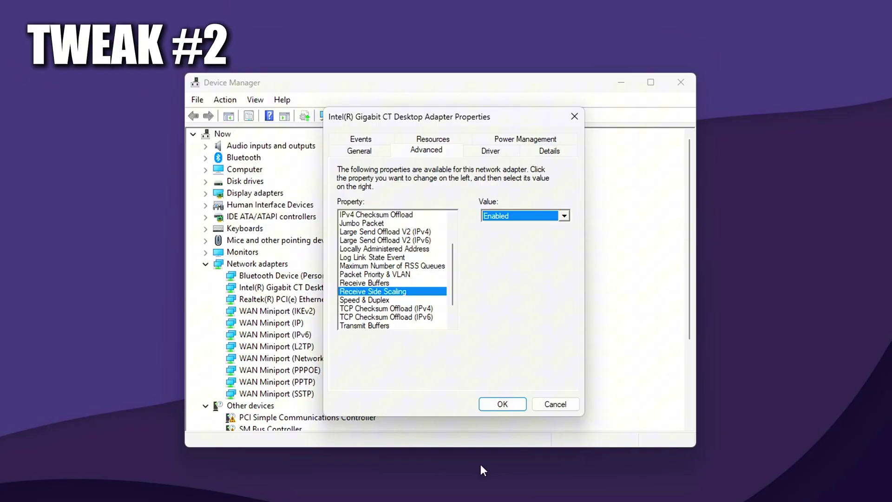
{"action": "scroll", "coordinate": [423, 307], "scroll_direction": "down", "scroll_amount": 1}
- Choose 1.0 Gbps Full Duplex as the Intel adapter's Speed & Duplex value
{"action": "left_click", "coordinate": [398, 274]}
{"action": "left_click", "coordinate": [538, 216]}
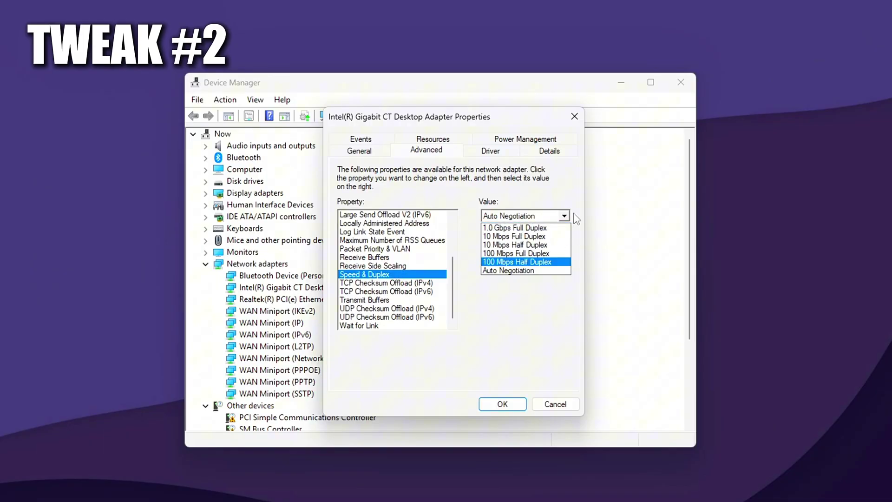
{"action": "left_click", "coordinate": [534, 216]}
{"action": "left_click", "coordinate": [531, 216]}
{"action": "left_click", "coordinate": [532, 217]}
{"action": "left_click", "coordinate": [532, 217]}
{"action": "left_click", "coordinate": [529, 227]}
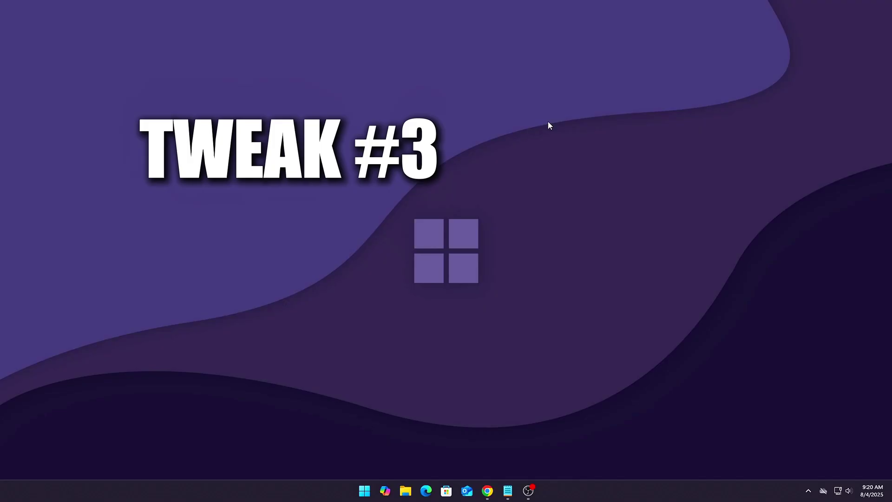
- Launch regedit and paste a registry path into the address bar to navigate there
{"action": "key", "text": "super+r"}
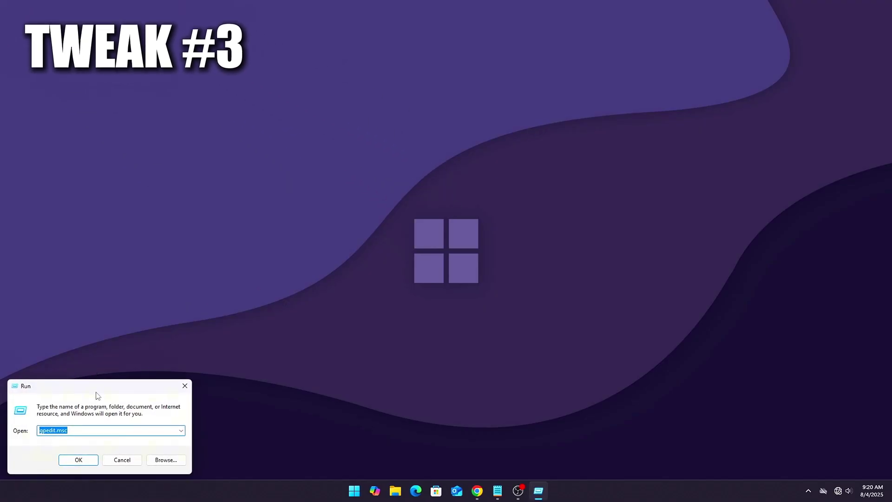
{"action": "left_click_drag", "start_coordinate": [96, 391], "coordinate": [406, 164]}
{"action": "type", "text": "regedit"}
{"action": "key", "text": "Return"}
{"action": "left_click", "coordinate": [510, 97]}
{"action": "key", "text": "ctrl+v"}
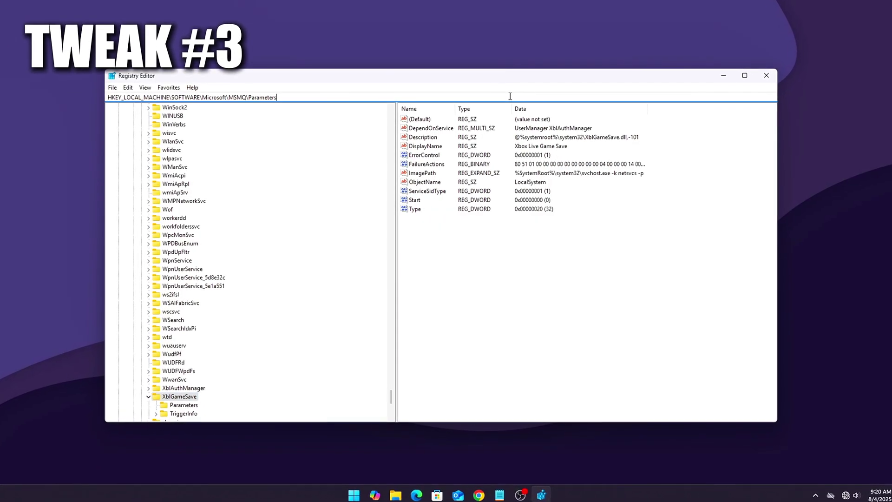
{"action": "key", "text": "Return"}
{"action": "key", "text": "ctrl+a"}
{"action": "key", "text": "BackSpace"}
{"action": "key", "text": "ctrl+v"}
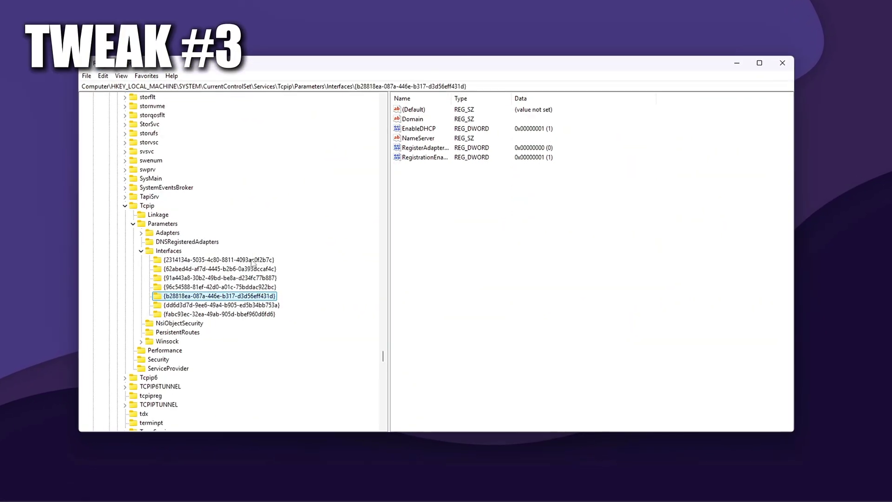
- Read the first interface key's DhcpIPAddress and launch Command Prompt to compare IPs
{"action": "left_click", "coordinate": [230, 263]}
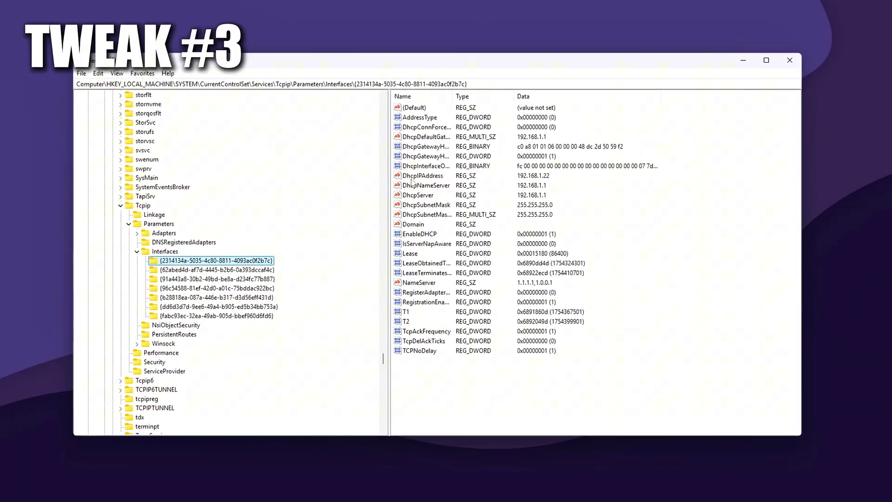
{"action": "double_click", "coordinate": [422, 176]}
{"action": "left_click_drag", "start_coordinate": [225, 110], "coordinate": [441, 123]}
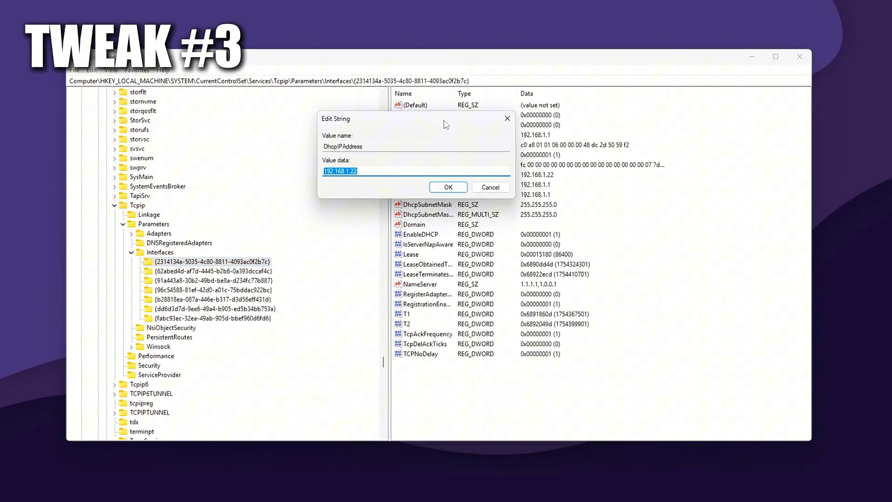
{"action": "key", "text": "super"}
{"action": "type", "text": "cmd"}
{"action": "key", "text": "Return"}
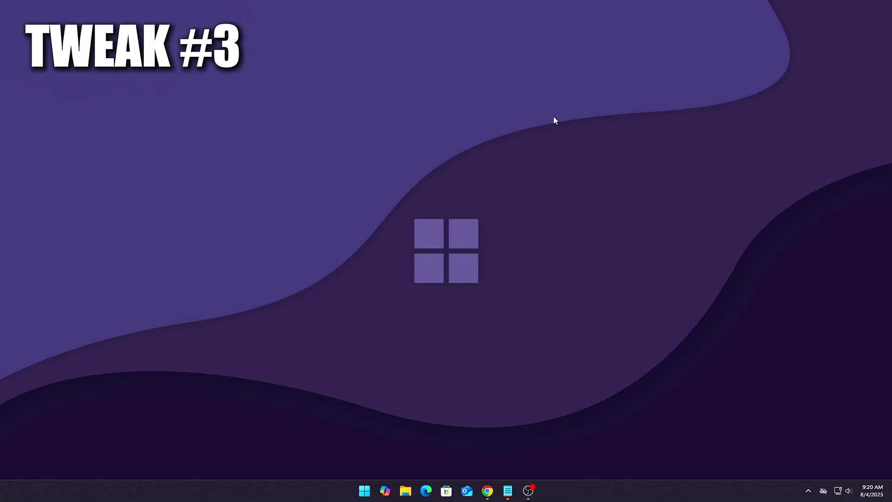
- Launch regedit and create a new key named Parameters under MSMQ
{"action": "key", "text": "super+r"}
{"action": "left_click_drag", "start_coordinate": [111, 383], "coordinate": [408, 167]}
{"action": "type", "text": "regedit"}
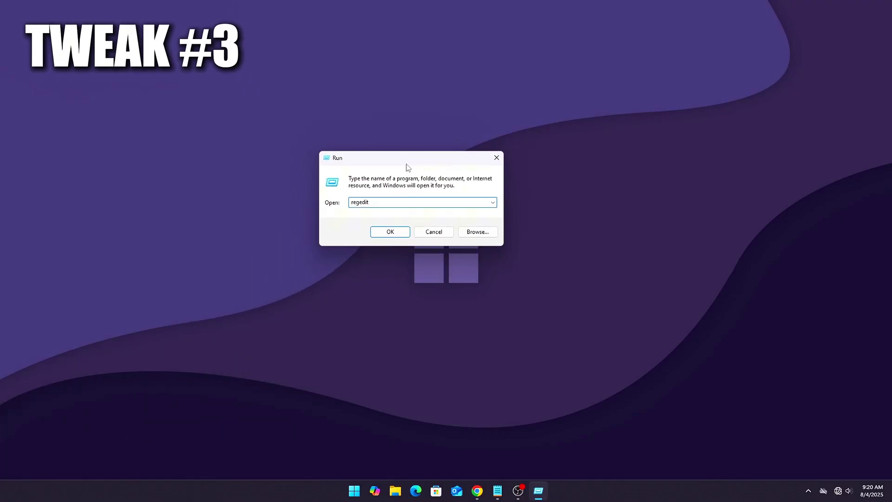
{"action": "key", "text": "Return"}
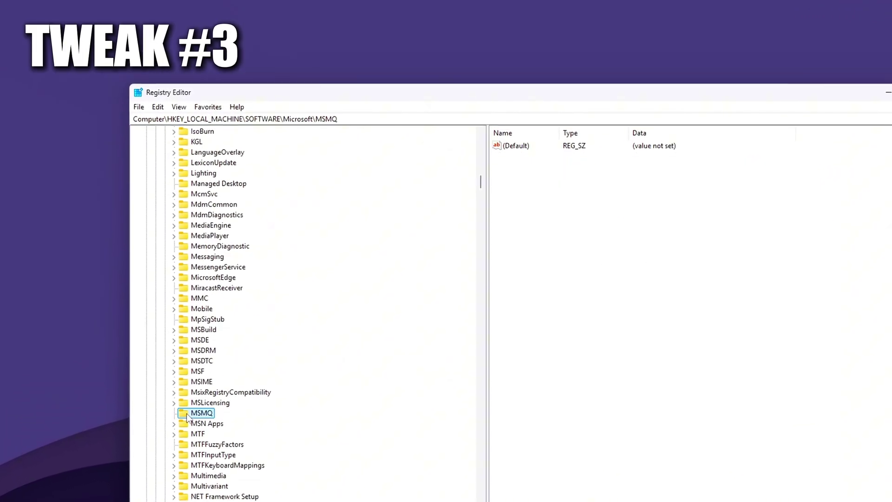
{"action": "right_click", "coordinate": [201, 411]}
{"action": "mouse_move", "coordinate": [226, 401]}
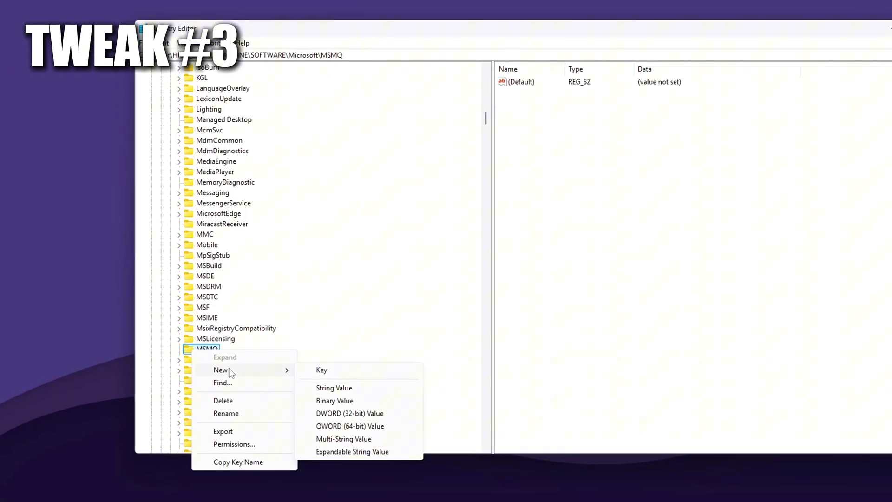
{"action": "left_click", "coordinate": [319, 402]}
{"action": "type", "text": "Parameters"}
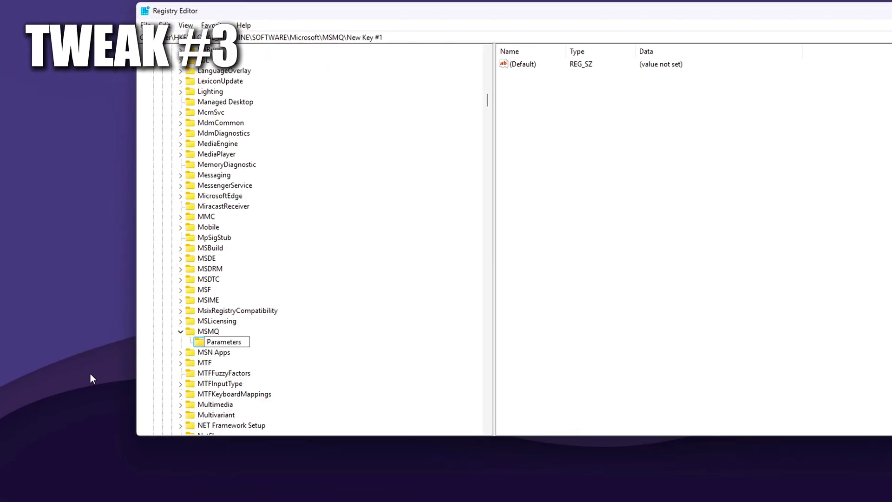
{"action": "key", "text": "Return"}
- Add a new DWORD (32-bit) value inside the Parameters key
{"action": "right_click", "coordinate": [604, 135]}
{"action": "mouse_move", "coordinate": [622, 148]}
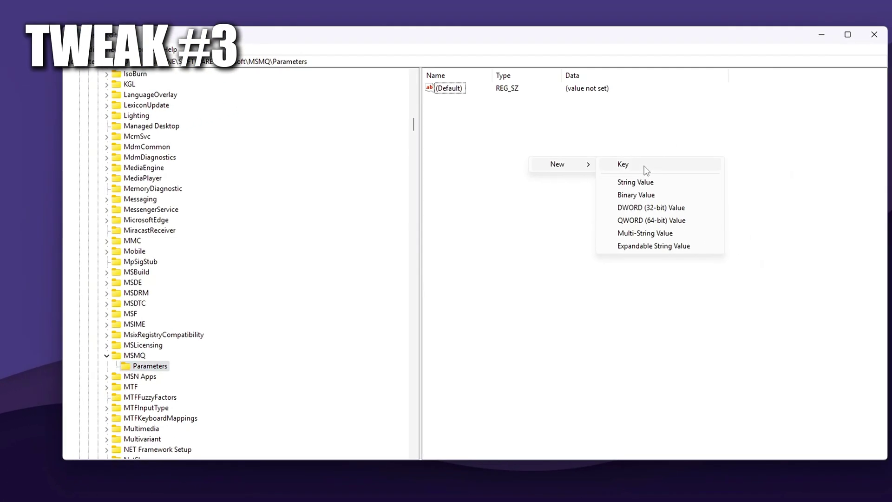
{"action": "left_click", "coordinate": [616, 223]}
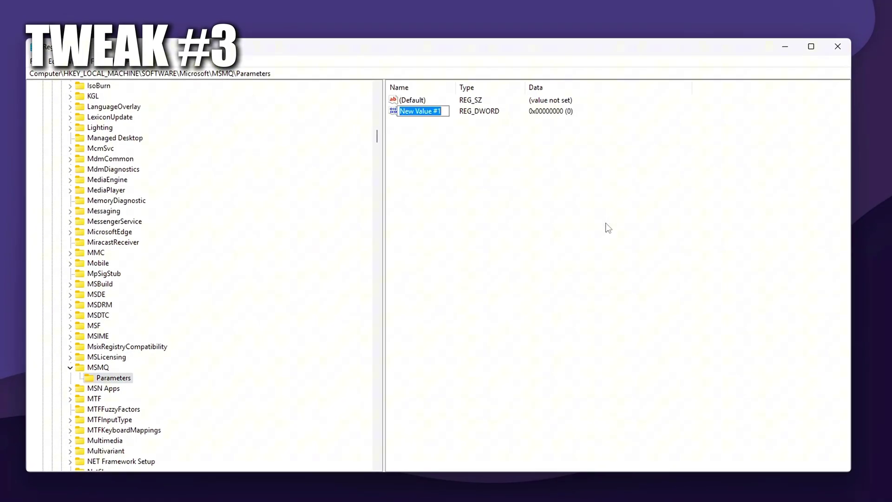
- Name the new DWORD TCPNoDelay and set its data to 1
{"action": "type", "text": "TCPNoDelay"}
{"action": "key", "text": "Return"}
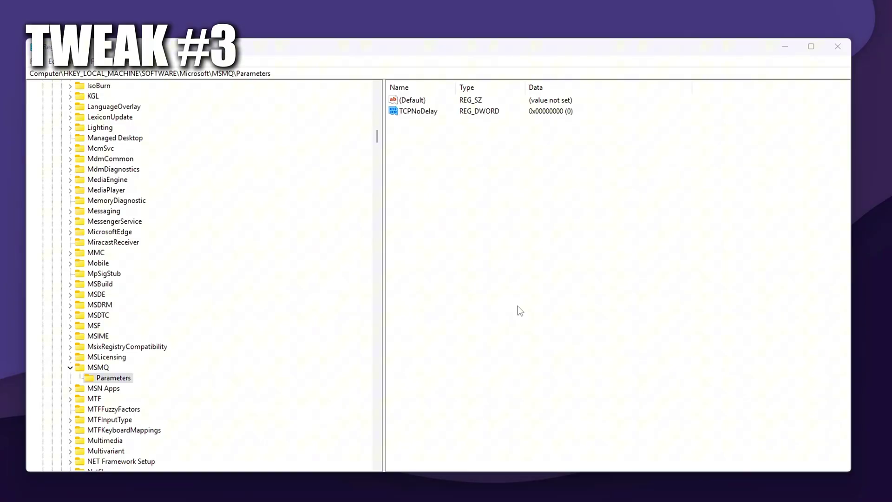
{"action": "key", "text": "Return"}
{"action": "type", "text": "1"}
{"action": "key", "text": "Return"}
- Add a second DWORD named DisableBandwidthThrottling with data 1
{"action": "right_click", "coordinate": [586, 218]}
{"action": "mouse_move", "coordinate": [625, 226]}
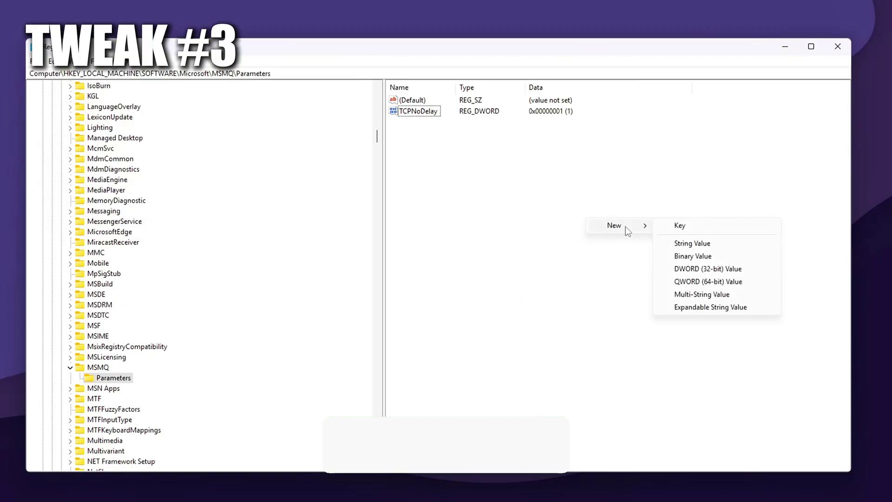
{"action": "left_click", "coordinate": [710, 270]}
{"action": "type", "text": "DisableBandwidthThrottling"}
{"action": "key", "text": "Return"}
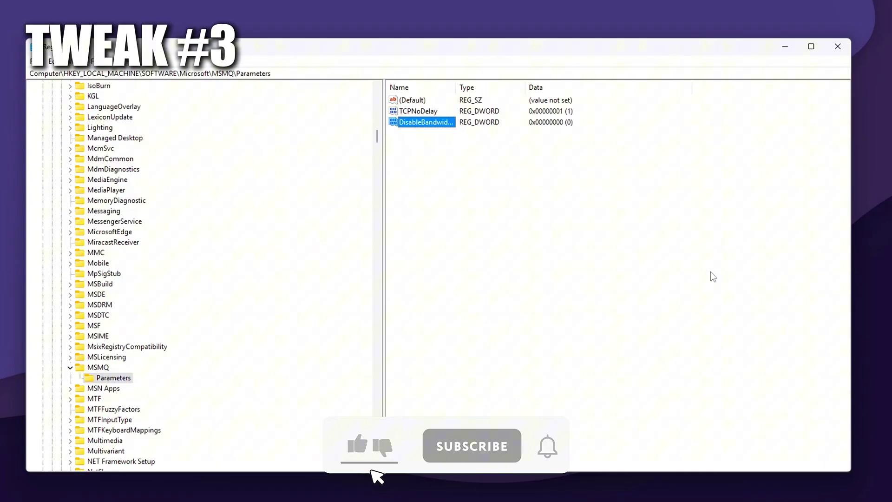
{"action": "key", "text": "Return"}
{"action": "type", "text": "1"}
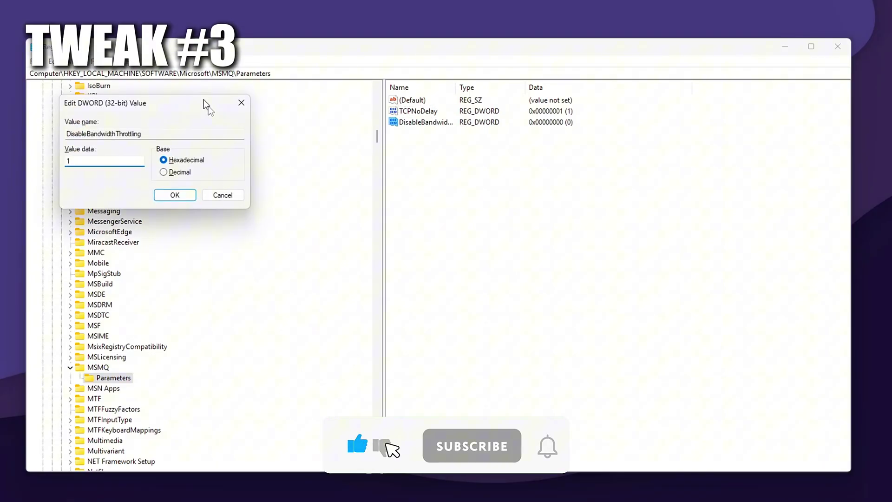
{"action": "left_click_drag", "start_coordinate": [205, 98], "coordinate": [630, 223]}
{"action": "left_click", "coordinate": [596, 313]}
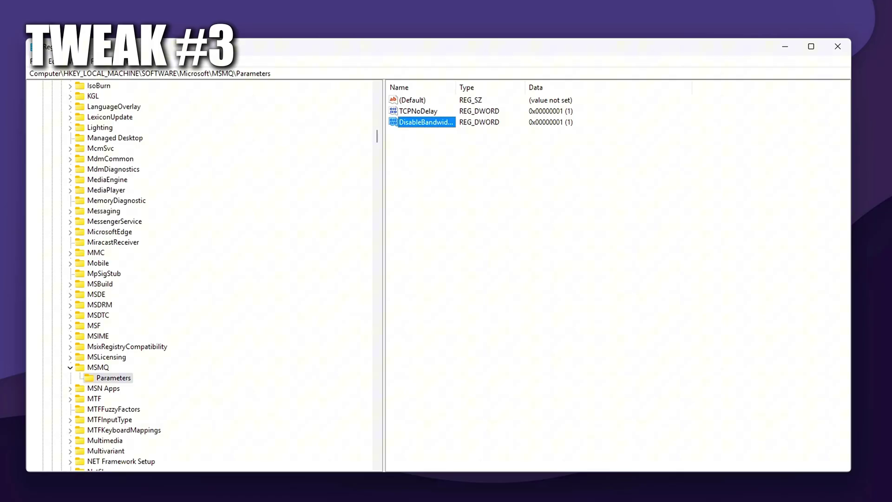
- Jump to Tcpip\Parameters\Interfaces and browse its GUID interface subkeys
{"action": "left_click", "coordinate": [716, 73]}
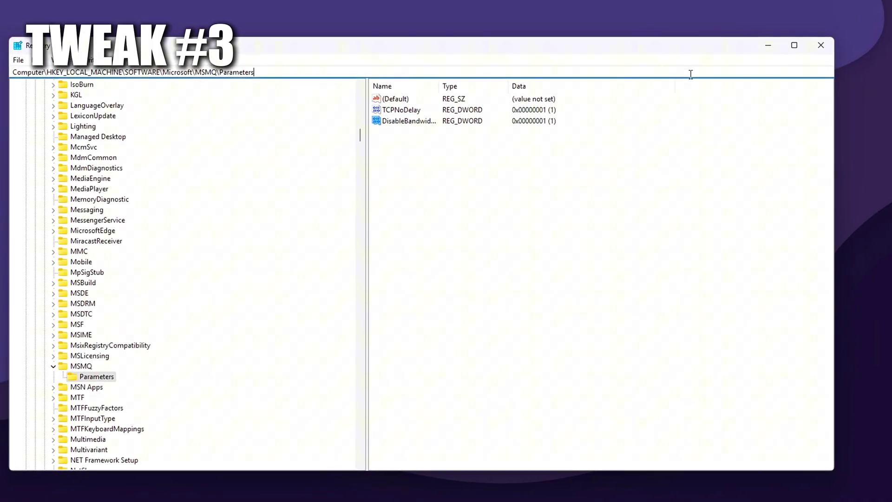
{"action": "key", "text": "BackSpace"}
{"action": "type", "text": "HKEY_LOCAL_MACHINE\\SYSTEM\\CurrentControlSet\\Services\\Tcpip\\Parameters\\Interfaces"}
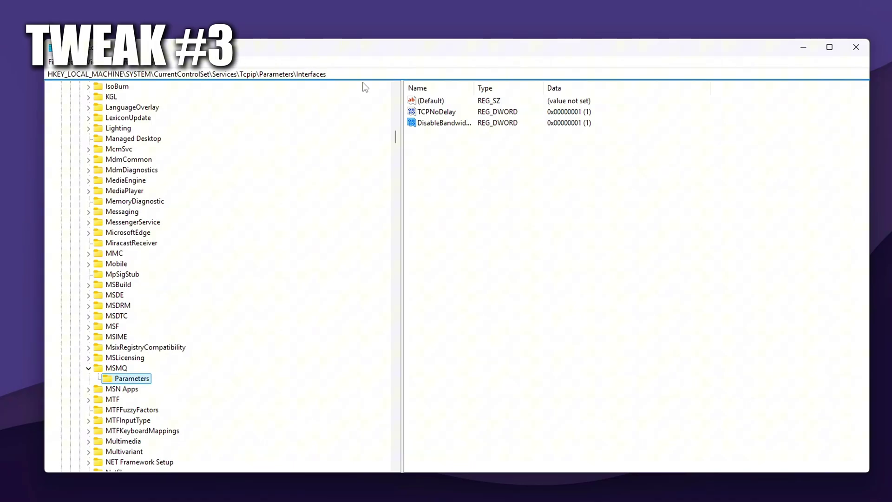
{"action": "key", "text": "Return"}
{"action": "scroll", "coordinate": [256, 271], "scroll_direction": "down", "scroll_amount": 4}
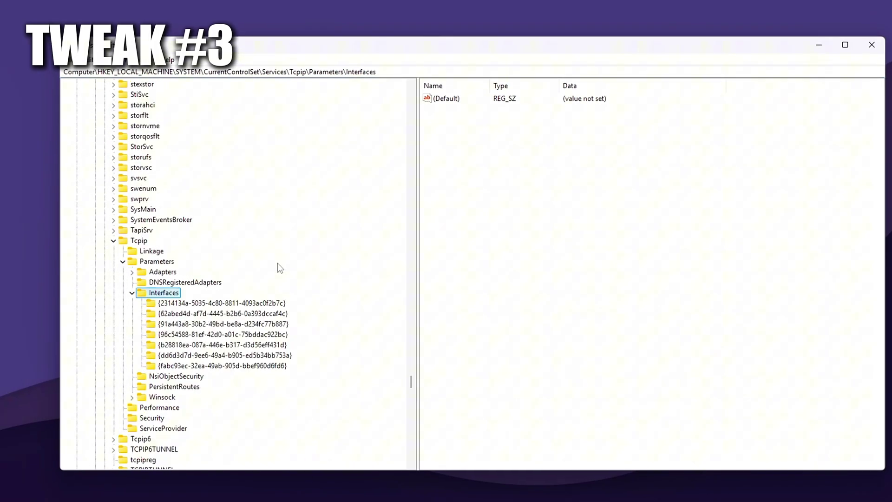
{"action": "left_click", "coordinate": [214, 276]}
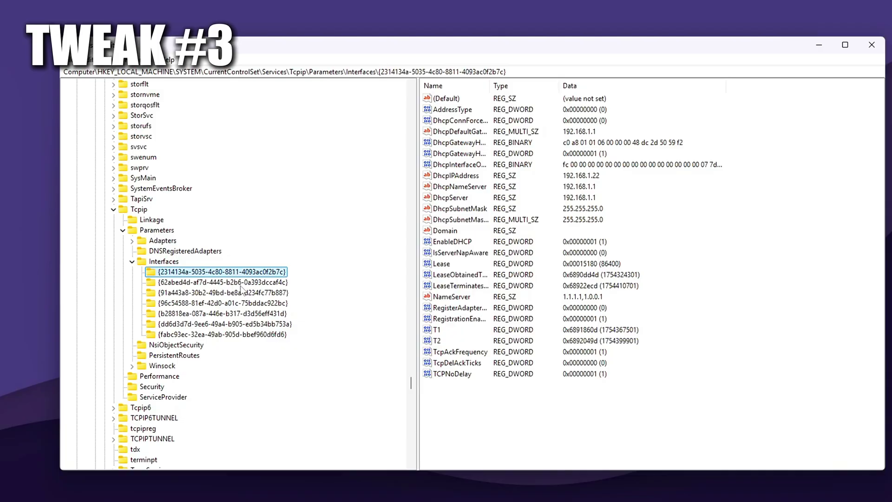
{"action": "left_click", "coordinate": [241, 282]}
{"action": "left_click", "coordinate": [241, 293]}
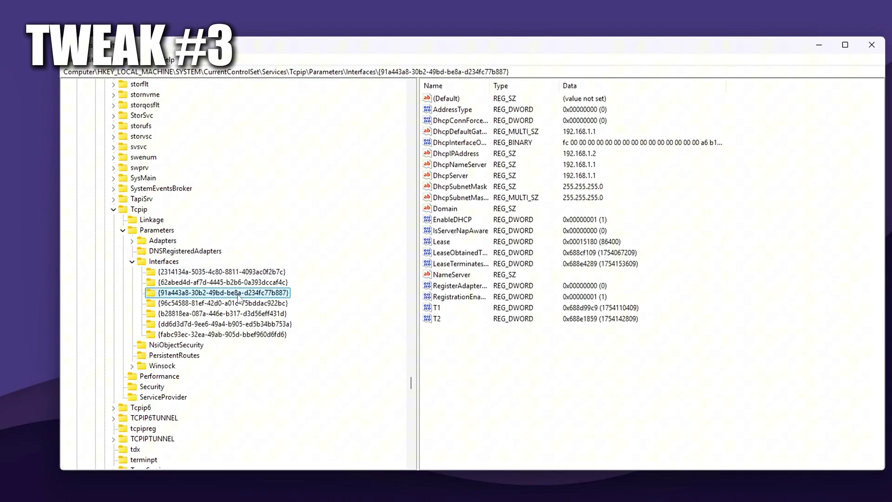
{"action": "left_click", "coordinate": [242, 314]}
{"action": "left_click", "coordinate": [259, 273]}
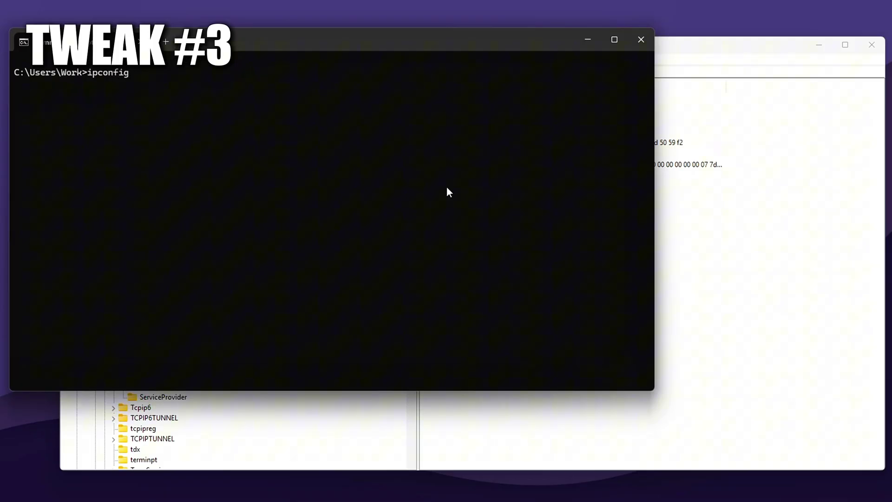
- Mark the IPv4 address in the ipconfig output and browse the interface keys to 91a443a8
{"action": "left_click_drag", "start_coordinate": [285, 172], "coordinate": [246, 175]}
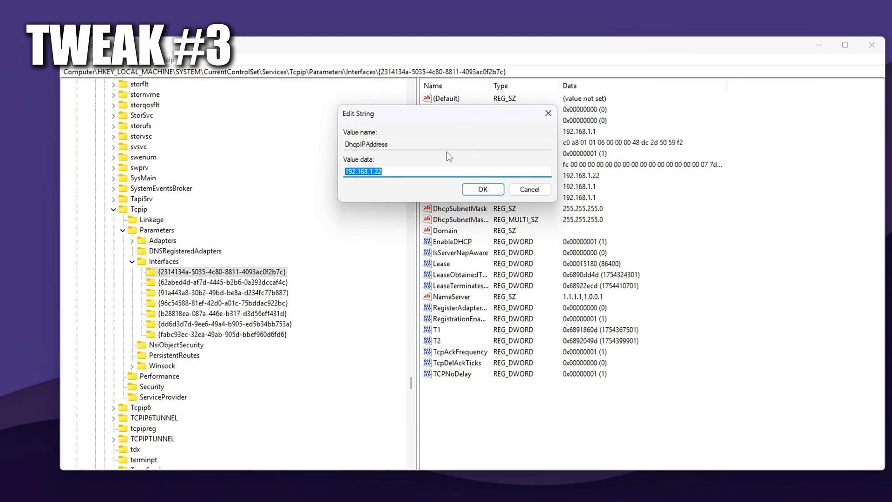
{"action": "left_click", "coordinate": [510, 191]}
{"action": "left_click", "coordinate": [267, 282]}
{"action": "left_click", "coordinate": [268, 274]}
{"action": "left_click", "coordinate": [269, 292]}
{"action": "left_click", "coordinate": [267, 303]}
{"action": "left_click", "coordinate": [263, 293]}
- Check that the 91a443a8 key's DhcpIPAddress is 192.168.1.23, leaving it unchanged
{"action": "double_click", "coordinate": [512, 177]}
{"action": "left_click_drag", "start_coordinate": [212, 100], "coordinate": [383, 137]}
{"action": "key", "text": "End"}
{"action": "key", "text": "shift+Left"}
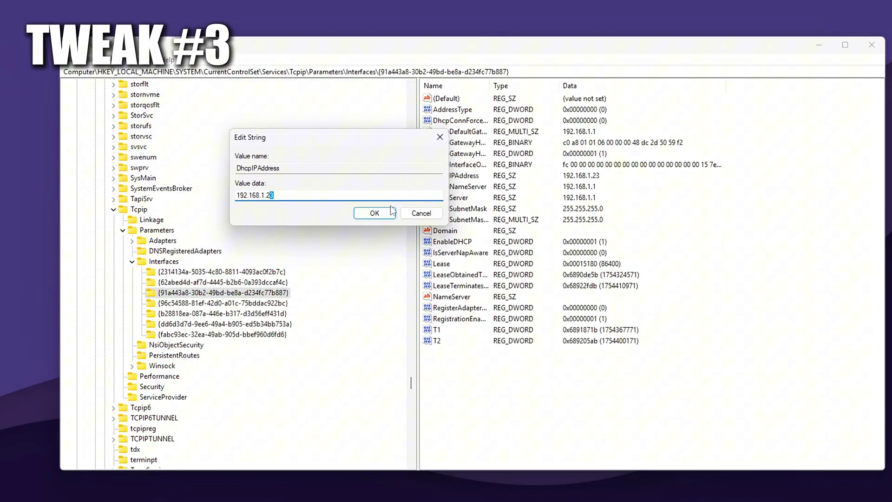
{"action": "left_click", "coordinate": [392, 212]}
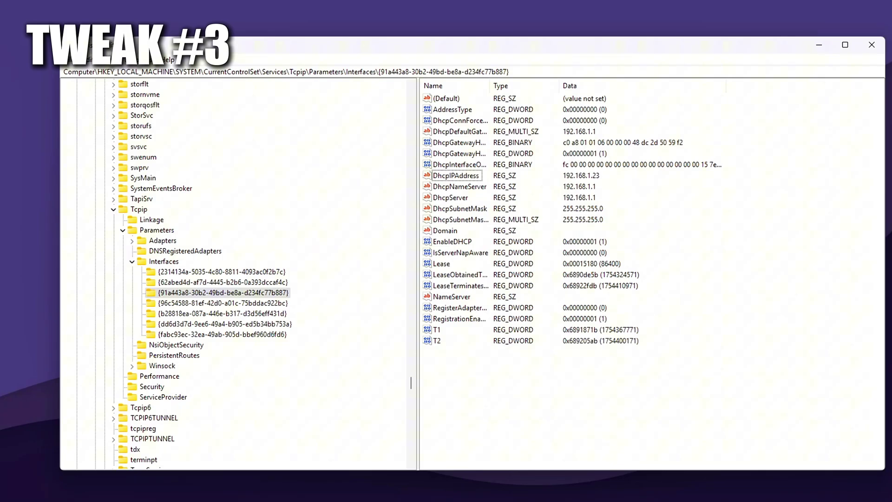
{"action": "mouse_move", "coordinate": [586, 418]}
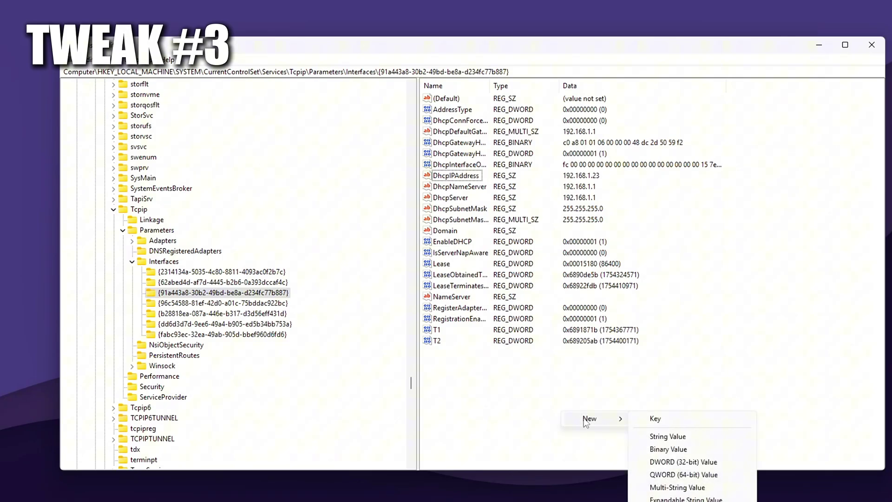
- Add a TcpAckFrequency DWORD set to 1 under the 91a443a8 interface key
{"action": "left_click", "coordinate": [681, 462]}
{"action": "type", "text": "TcpAckFrequency"}
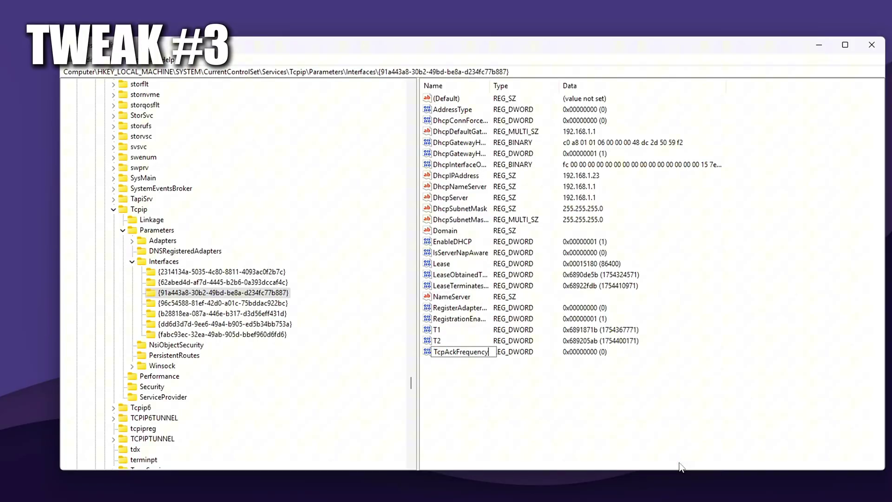
{"action": "key", "text": "Return"}
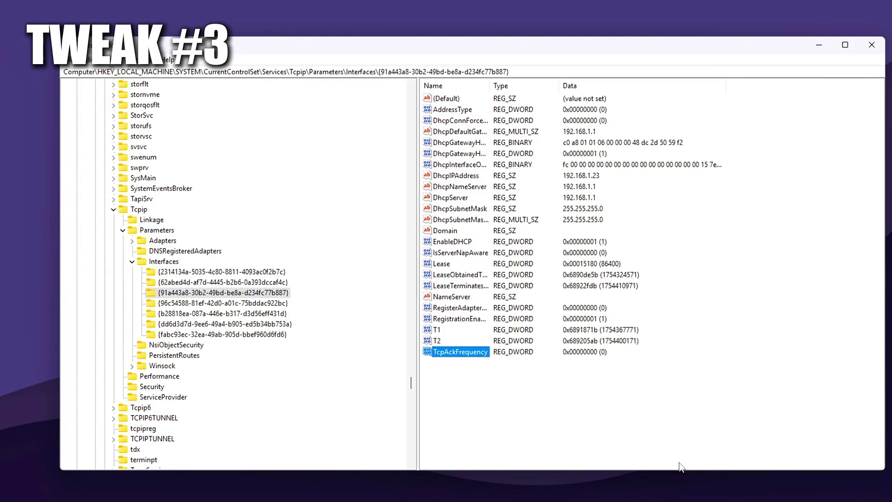
{"action": "key", "text": "Return"}
{"action": "type", "text": "1"}
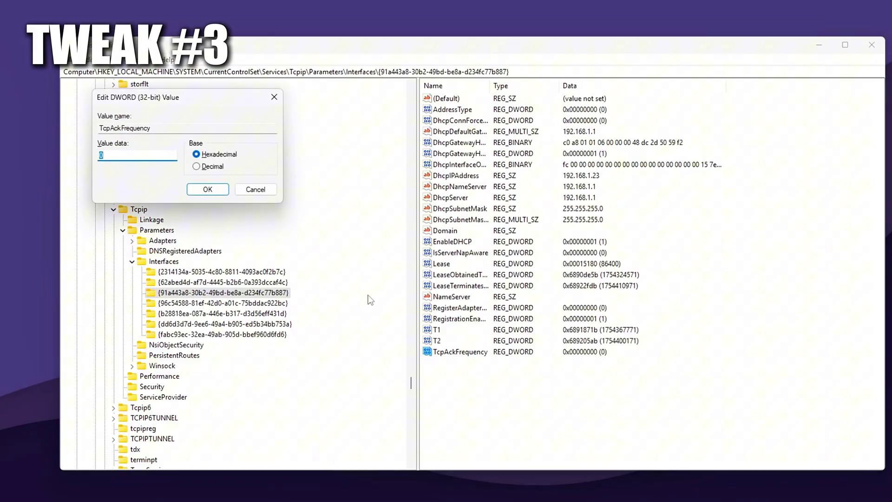
{"action": "left_click_drag", "start_coordinate": [201, 103], "coordinate": [509, 247]}
{"action": "left_click", "coordinate": [510, 329]}
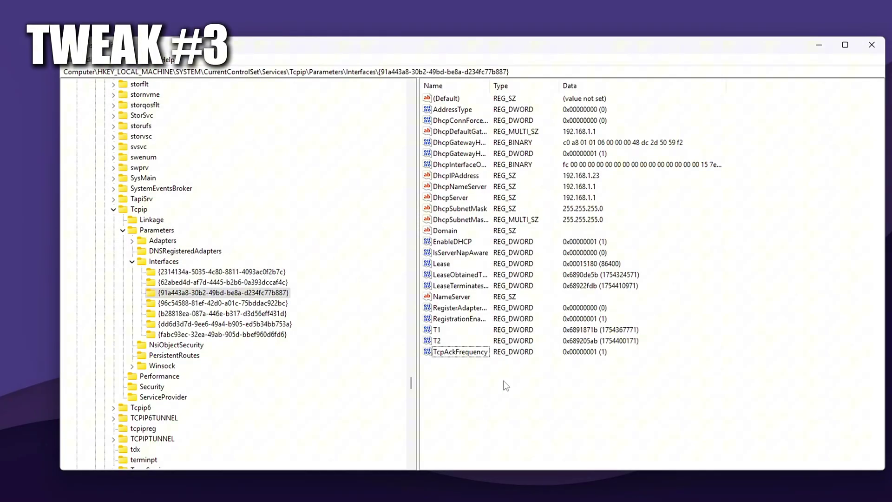
- Add a TCPNoDelay DWORD set to 1 on the same key, then bring up Settings
{"action": "right_click", "coordinate": [504, 382]}
{"action": "mouse_move", "coordinate": [539, 389]}
{"action": "left_click", "coordinate": [643, 432]}
{"action": "type", "text": "TCPNoDelay"}
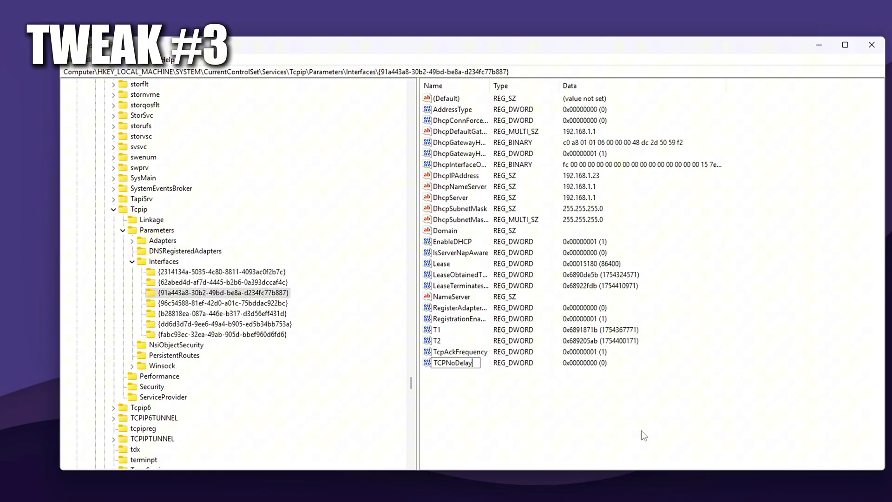
{"action": "key", "text": "Return"}
{"action": "key", "text": "Return"}
{"action": "left_click_drag", "start_coordinate": [149, 98], "coordinate": [500, 275]}
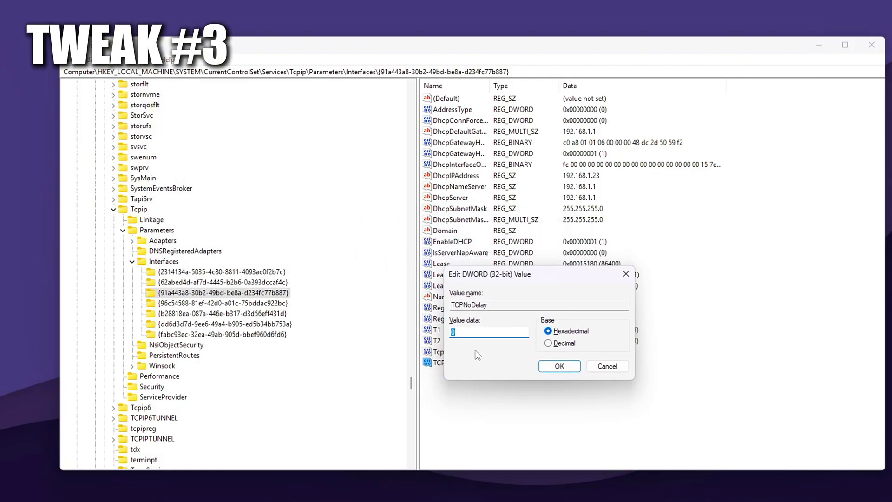
{"action": "left_click", "coordinate": [558, 367]}
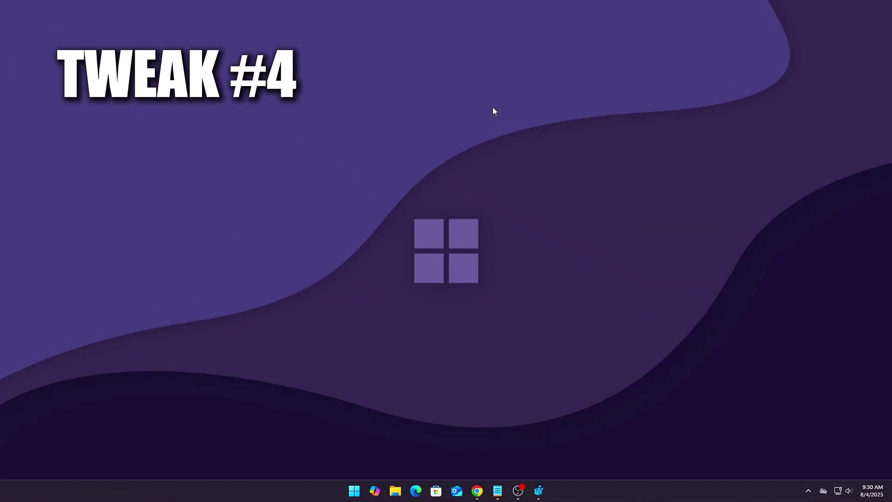
{"action": "key", "text": "super+i"}
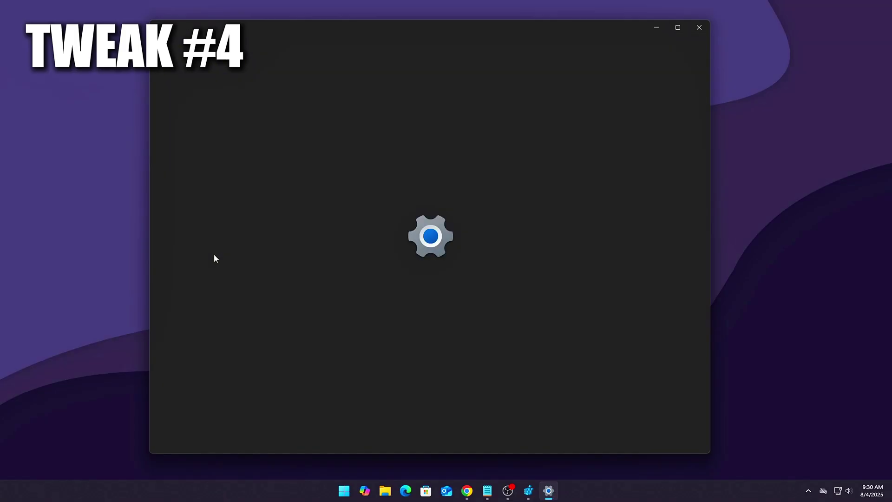
- Turn Allow downloads from other devices off in Windows Update's Delivery Optimization settings
{"action": "left_click", "coordinate": [186, 324]}
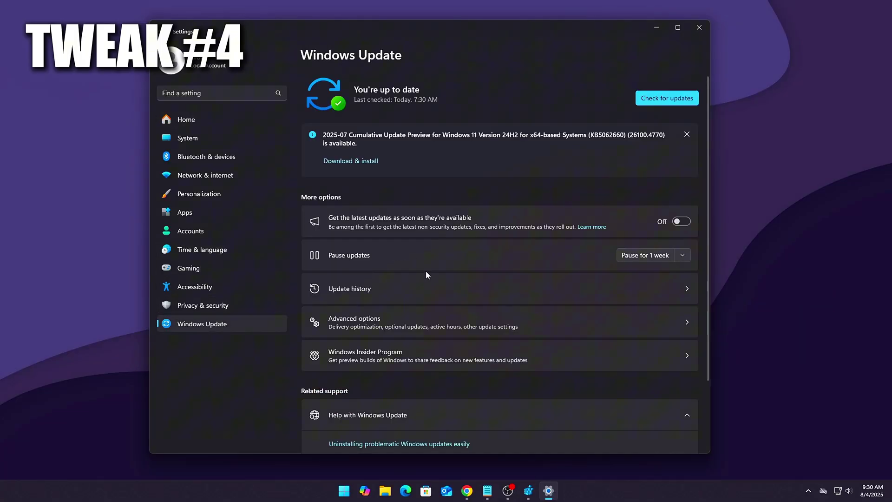
{"action": "scroll", "coordinate": [426, 270], "scroll_direction": "down", "scroll_amount": 2}
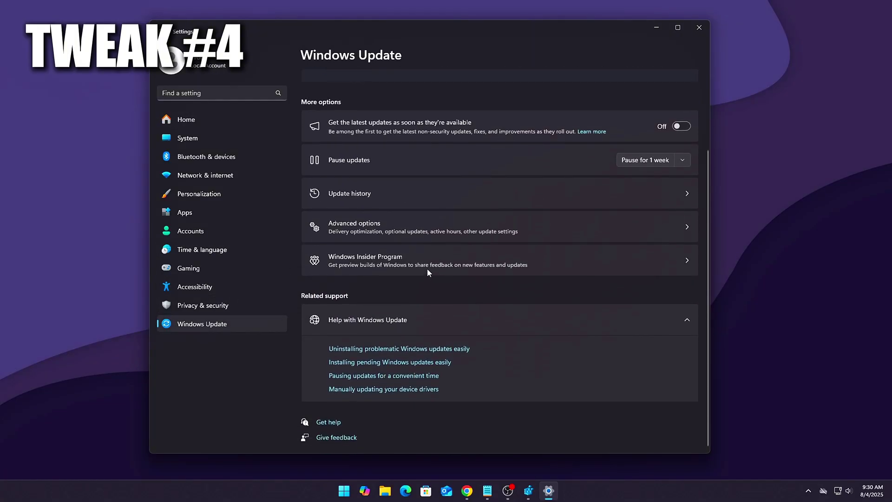
{"action": "left_click", "coordinate": [439, 225]}
{"action": "scroll", "coordinate": [422, 311], "scroll_direction": "down", "scroll_amount": 1}
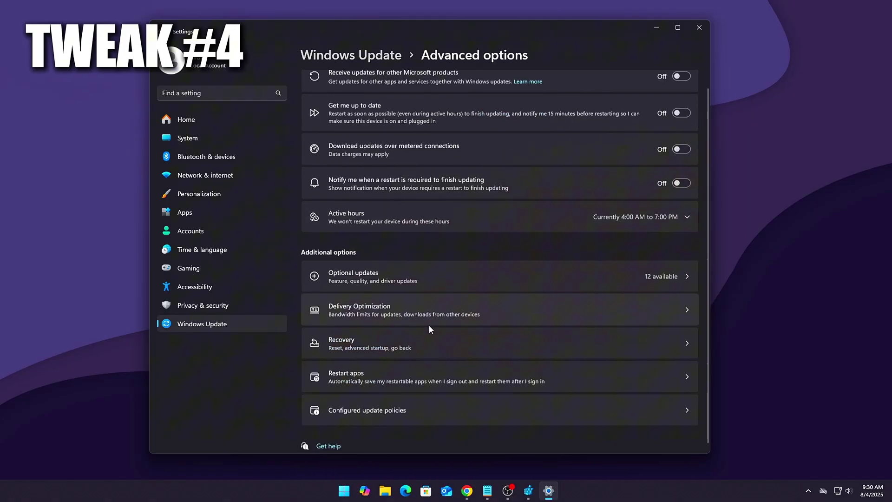
{"action": "left_click", "coordinate": [388, 310]}
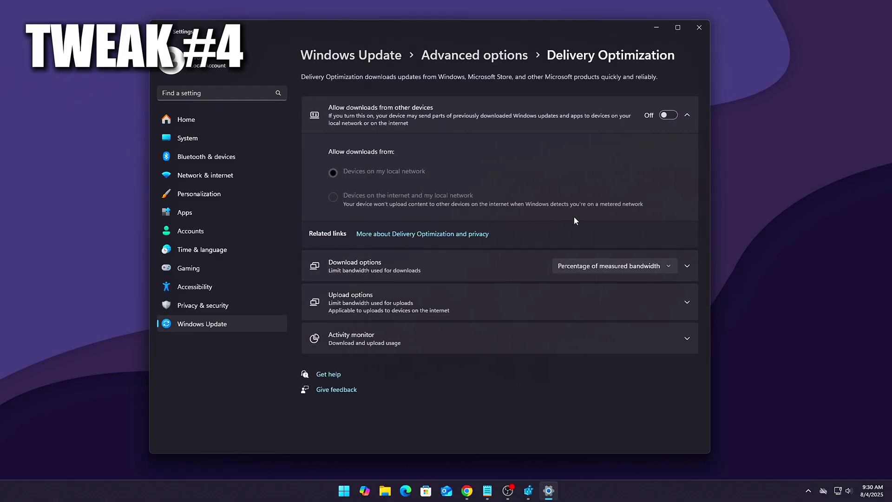
{"action": "left_click", "coordinate": [670, 117]}
{"action": "left_click", "coordinate": [670, 118]}
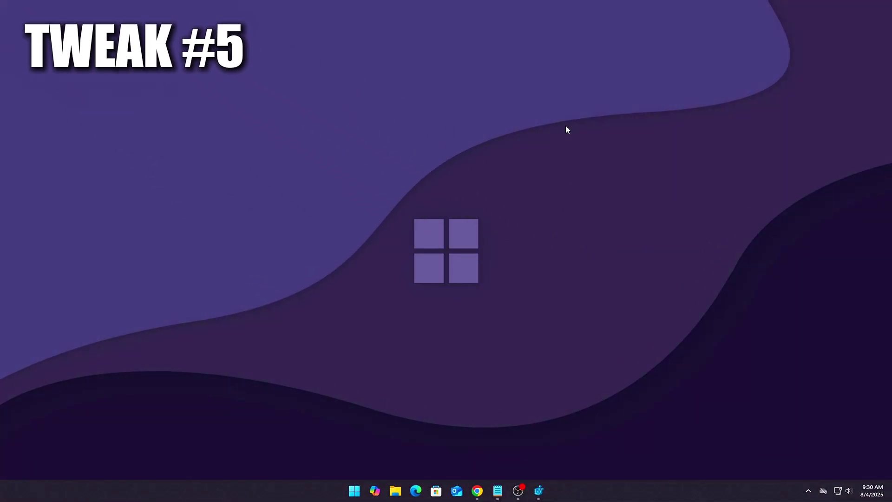
- Run the pasted netsh command disabling TCP timestamps in Command Prompt
{"action": "key", "text": "super"}
{"action": "type", "text": "cmd"}
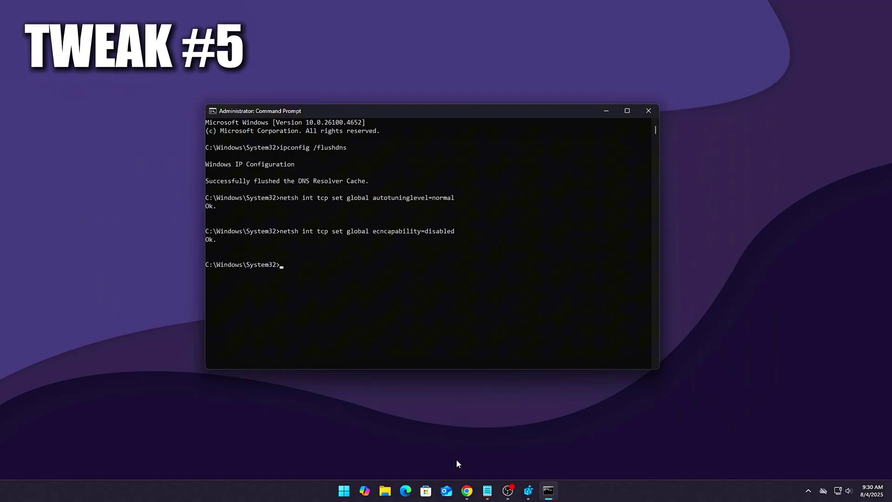
{"action": "type", "text": "netsh int tcp set global timestamps=disabled"}
{"action": "key", "text": "Return"}
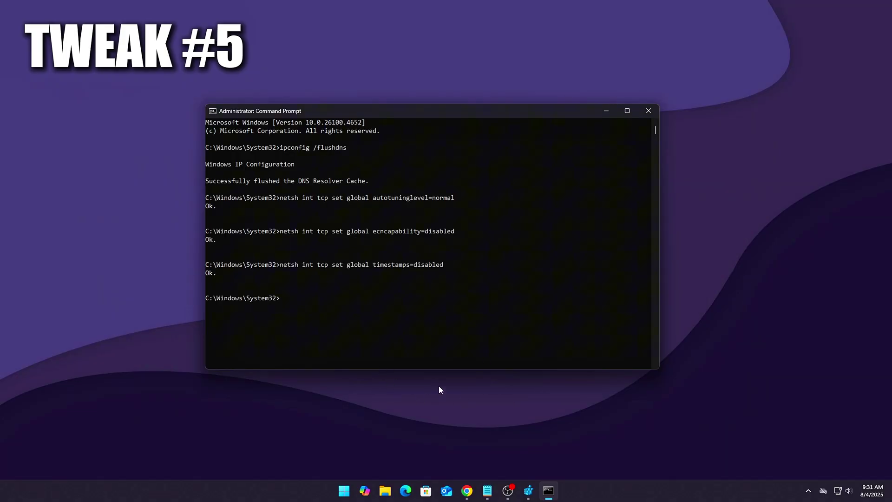
- Select the netsh prefix of an earlier command in the console, then return to the prompt
{"action": "left_click", "coordinate": [216, 274]}
{"action": "left_click_drag", "start_coordinate": [206, 197], "coordinate": [352, 201]}
{"action": "left_click", "coordinate": [353, 198]}
{"action": "key", "text": "Escape"}
{"action": "type", "text": "cks"}
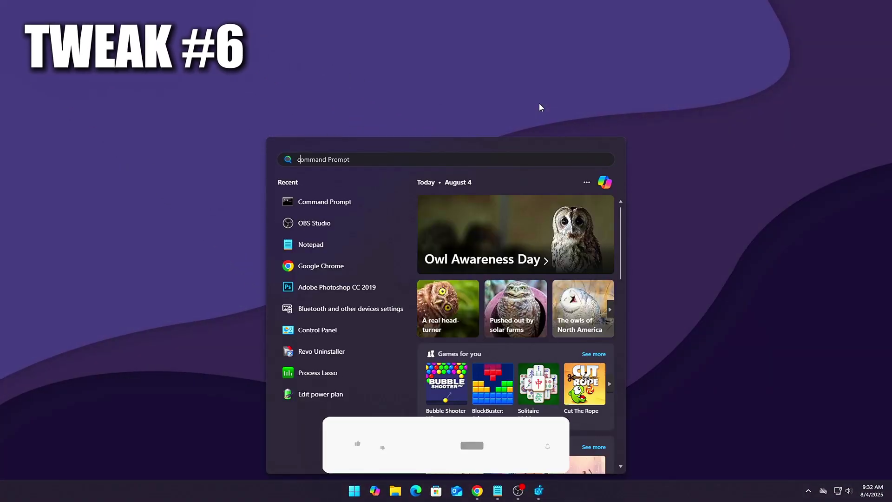
- Open the Ethernet 2 adapter's IPv4 properties through Control Panel's Network and Sharing Center
{"action": "type", "text": "control"}
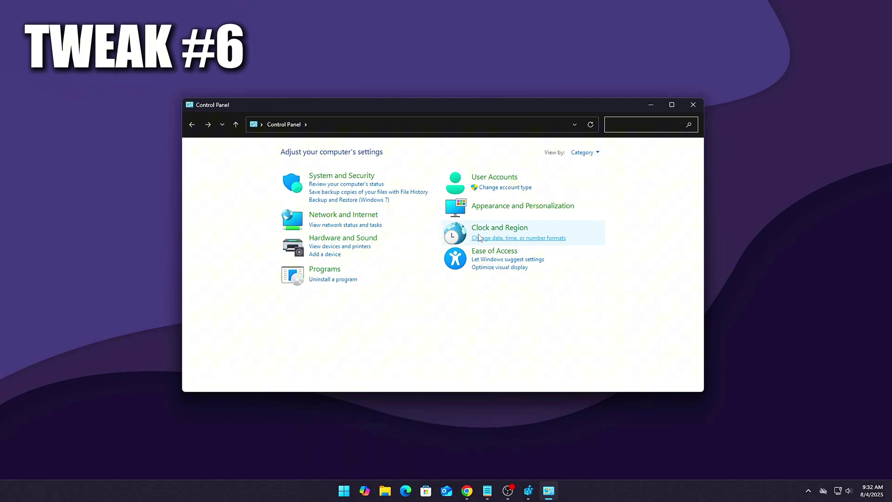
{"action": "left_click", "coordinate": [346, 214]}
{"action": "left_click", "coordinate": [353, 151]}
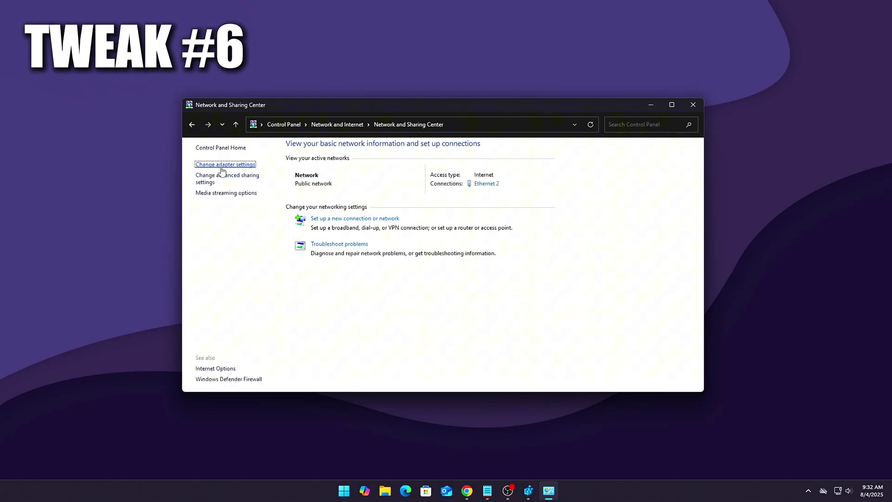
{"action": "left_click", "coordinate": [217, 165]}
{"action": "left_click_drag", "start_coordinate": [355, 118], "coordinate": [344, 114]}
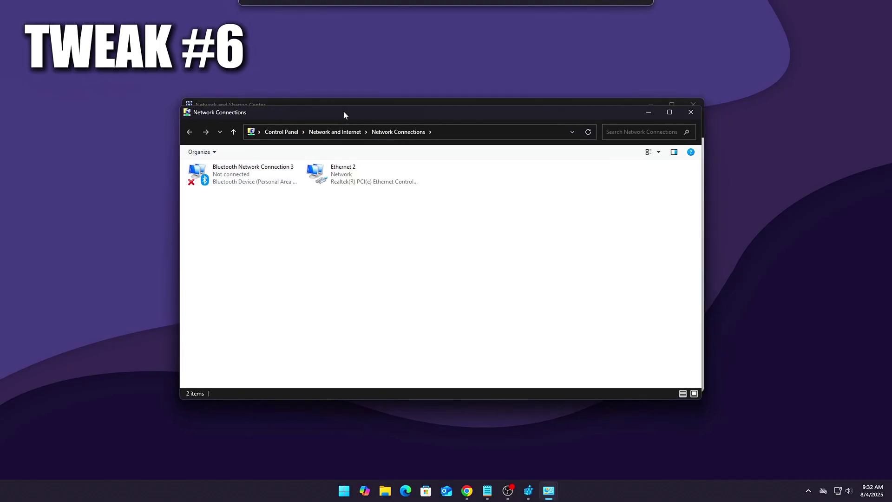
{"action": "right_click", "coordinate": [340, 171]}
{"action": "left_click", "coordinate": [367, 259]}
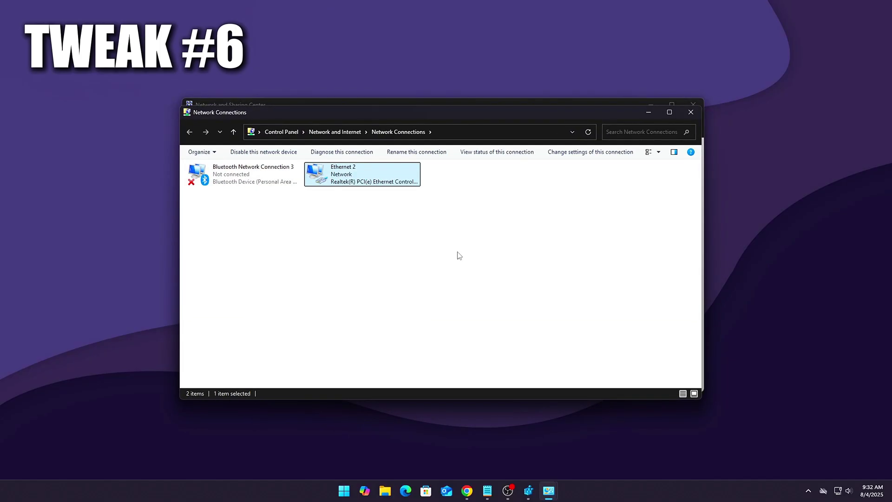
{"action": "left_click_drag", "start_coordinate": [317, 162], "coordinate": [436, 162]}
{"action": "scroll", "coordinate": [424, 282], "scroll_direction": "down", "scroll_amount": 1}
{"action": "double_click", "coordinate": [434, 244]}
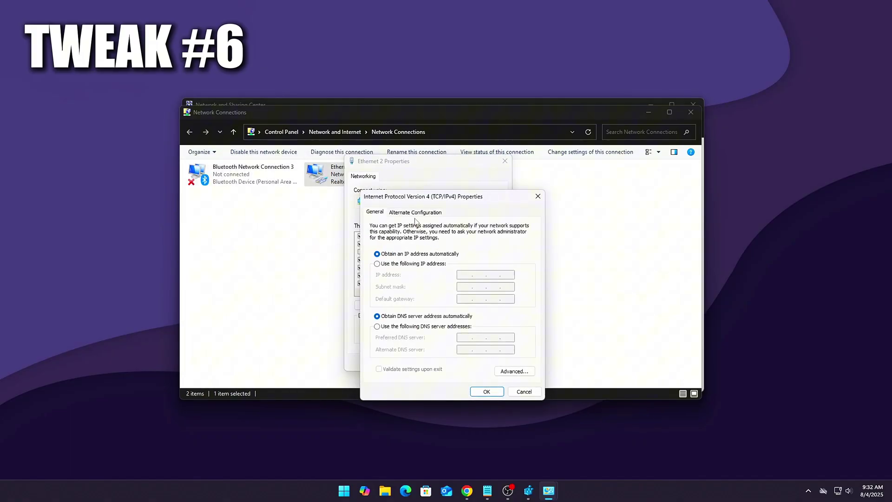
{"action": "left_click_drag", "start_coordinate": [423, 198], "coordinate": [395, 153]}
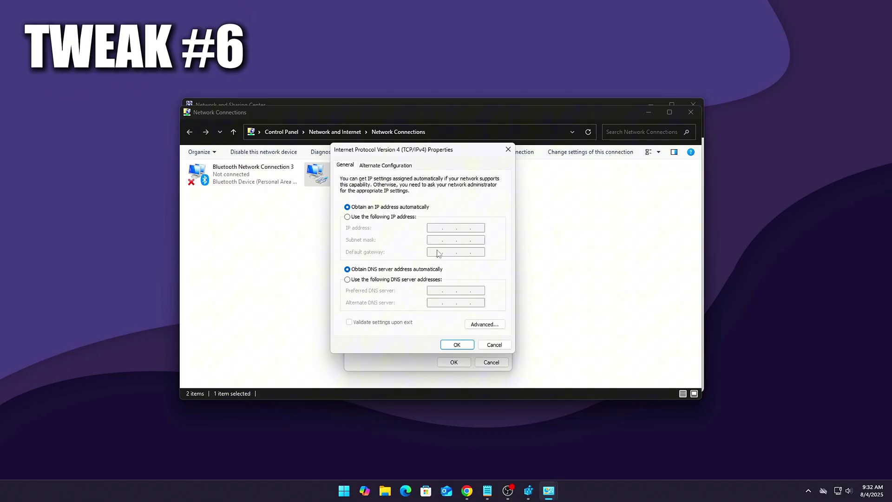
- Set preferred DNS 1.1.1.1 and alternate DNS 1.0.0.1, then save both dialogs
{"action": "left_click", "coordinate": [402, 280]}
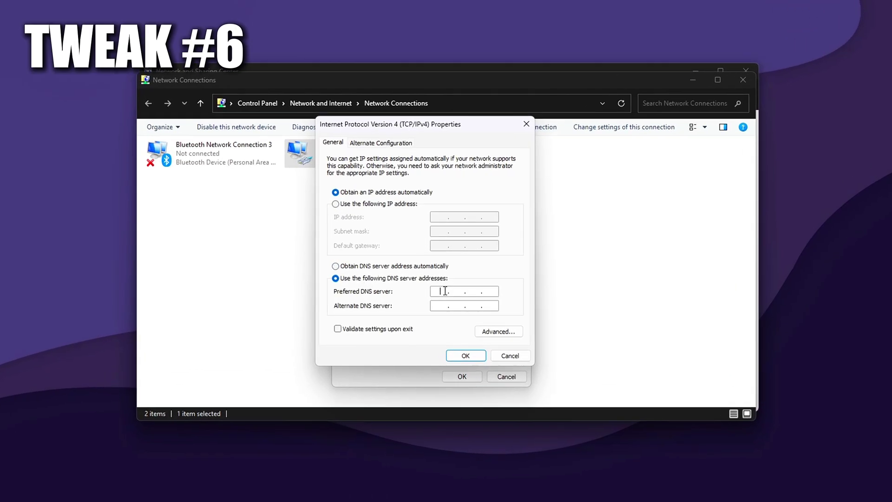
{"action": "left_click", "coordinate": [448, 291]}
{"action": "type", "text": "1.1."}
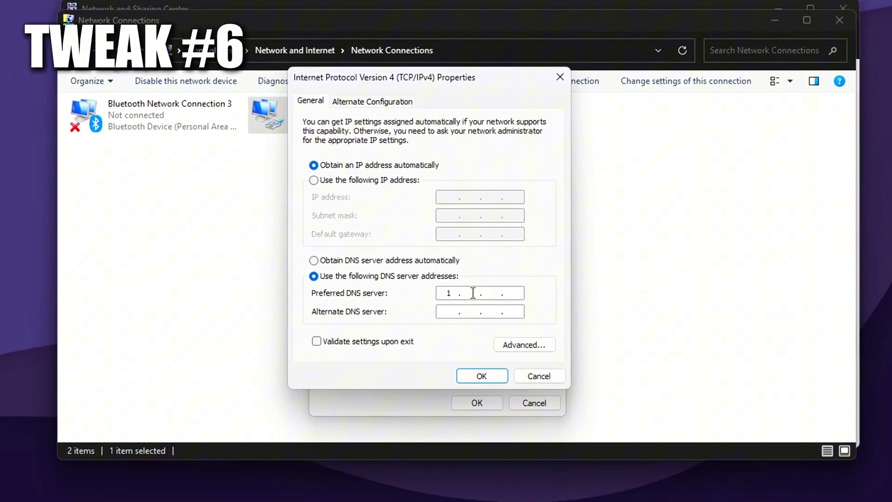
{"action": "type", "text": "1.1"}
{"action": "left_click", "coordinate": [452, 310]}
{"action": "type", "text": "1.0.0.1"}
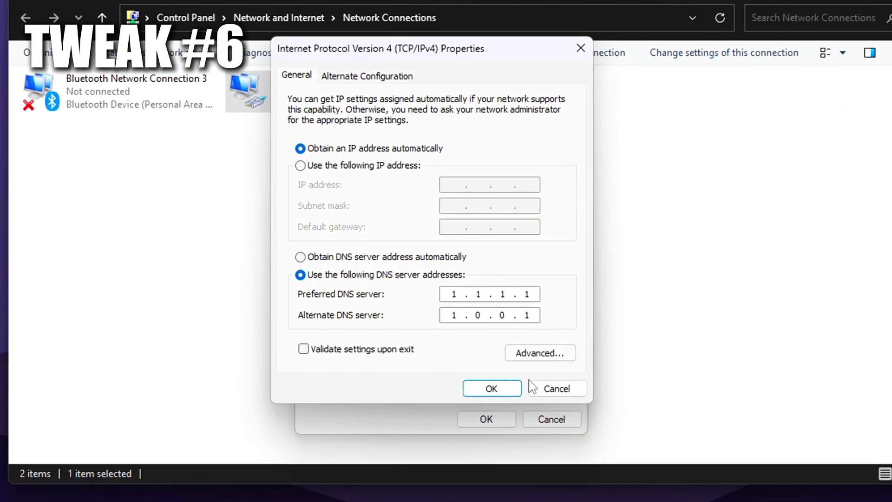
{"action": "left_click", "coordinate": [515, 388]}
{"action": "left_click", "coordinate": [507, 423]}
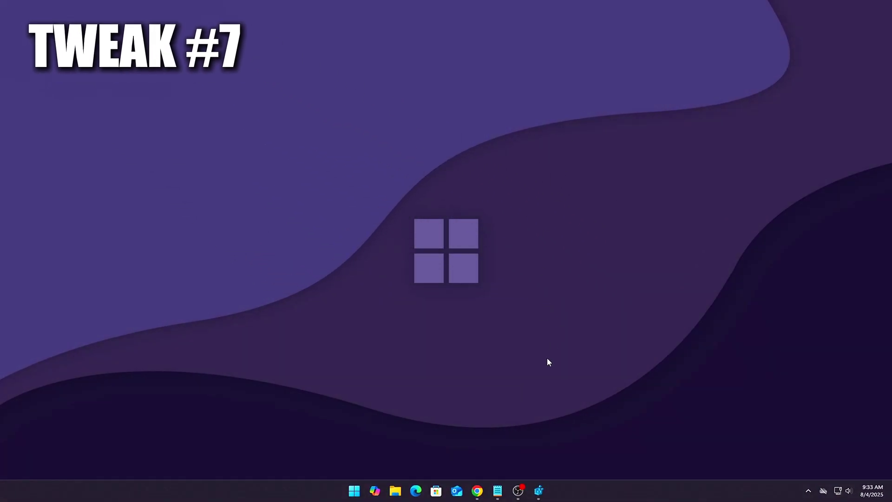
- Go to the XblGameSave service key, set its Start value to 4, and close Registry Editor
{"action": "left_click", "coordinate": [539, 490]}
{"action": "left_click", "coordinate": [474, 94]}
{"action": "key", "text": "BackSpace"}
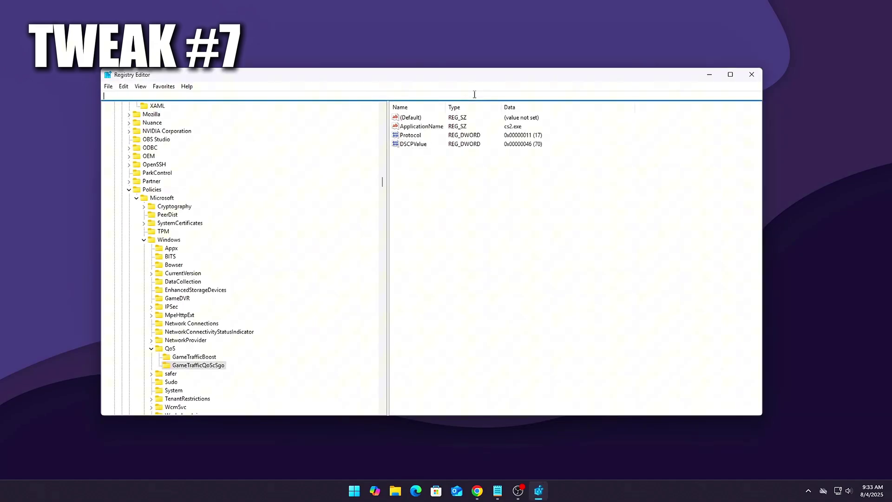
{"action": "type", "text": "Computer\\HKEY_LOCAL_MACHINE\\SYSTEM\\CurrentControlSet\\Services\\XblGameSave"}
{"action": "key", "text": "Return"}
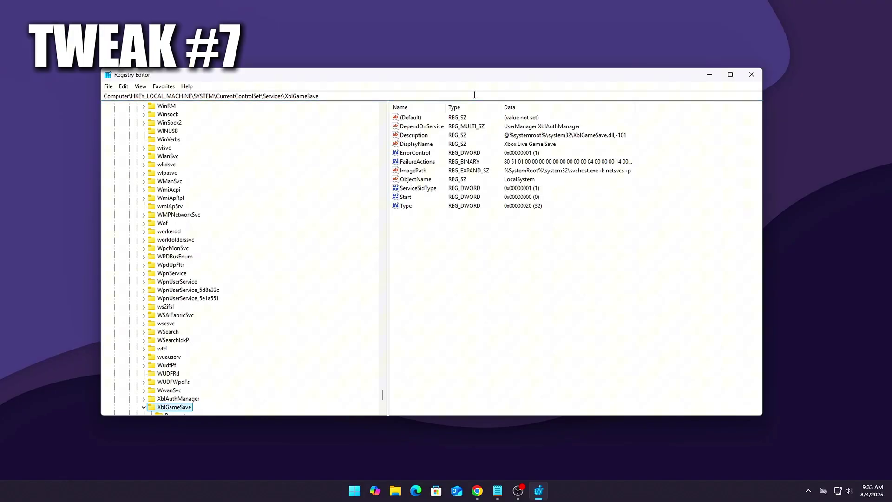
{"action": "double_click", "coordinate": [410, 197]}
{"action": "left_click_drag", "start_coordinate": [232, 116], "coordinate": [523, 186]}
{"action": "type", "text": "4"}
{"action": "left_click", "coordinate": [506, 263]}
{"action": "left_click", "coordinate": [751, 74]}
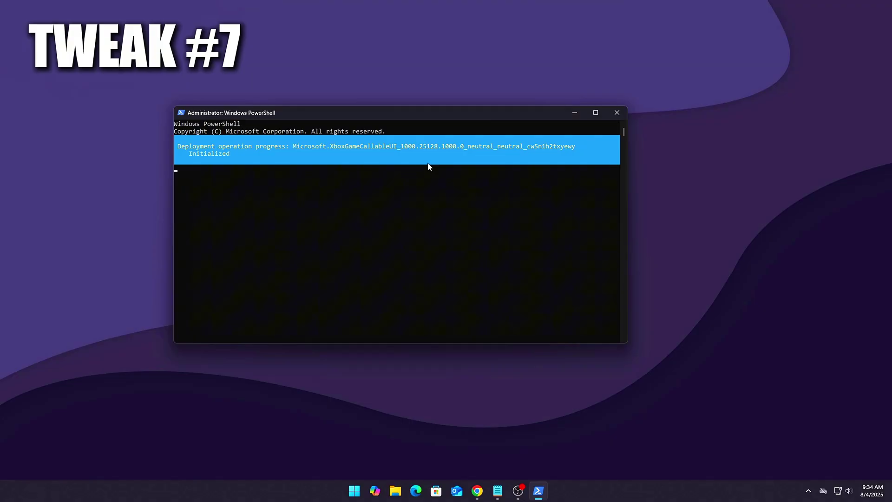
- Launch Command Prompt and run ipconfig /release followed by ipconfig /renew
{"action": "key", "text": "super"}
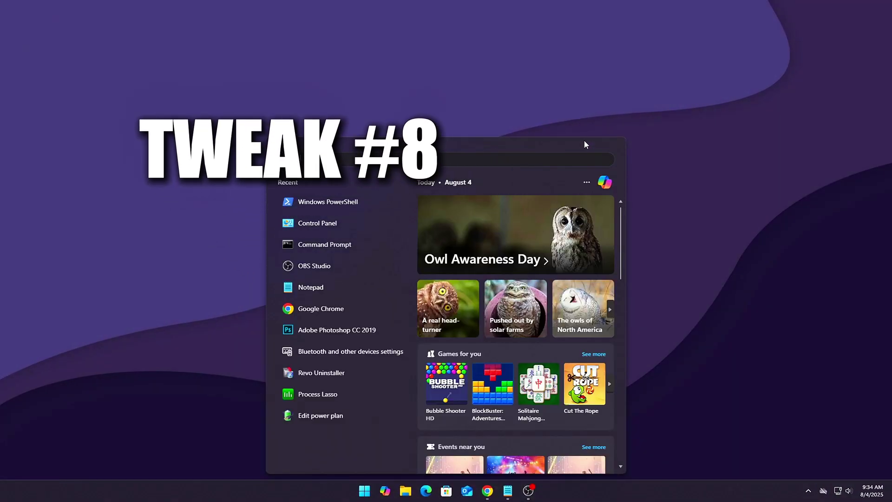
{"action": "type", "text": "cmd"}
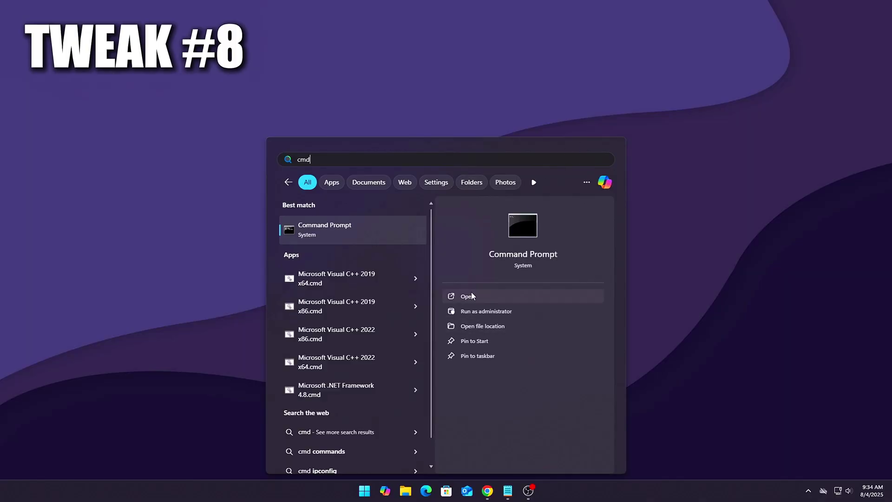
{"action": "left_click", "coordinate": [471, 292]}
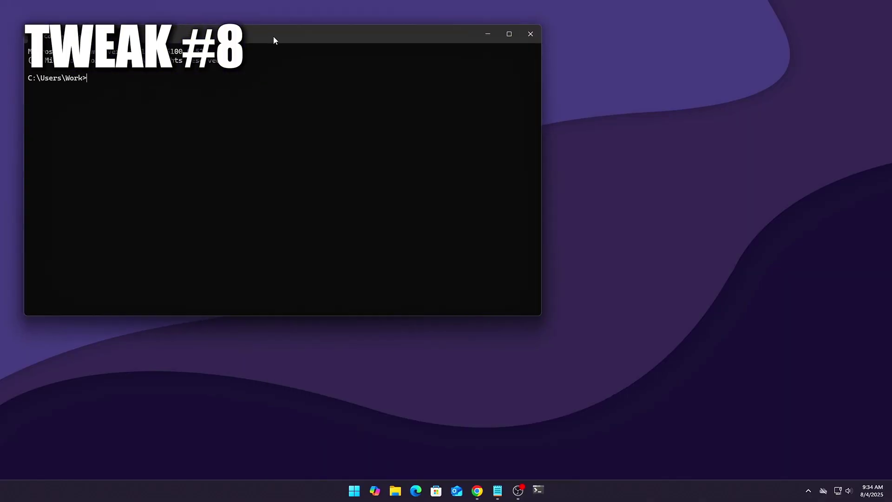
{"action": "left_click_drag", "start_coordinate": [273, 36], "coordinate": [431, 83]}
{"action": "type", "text": "ipconfig /release"}
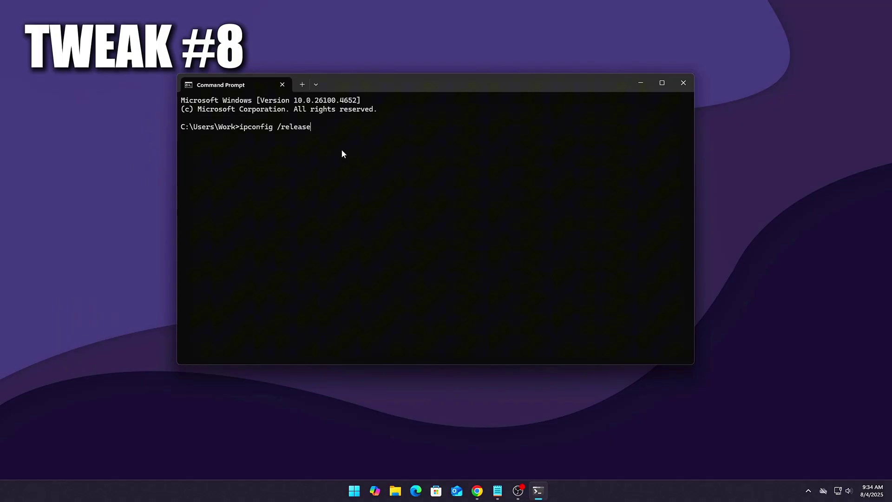
{"action": "key", "text": "Return"}
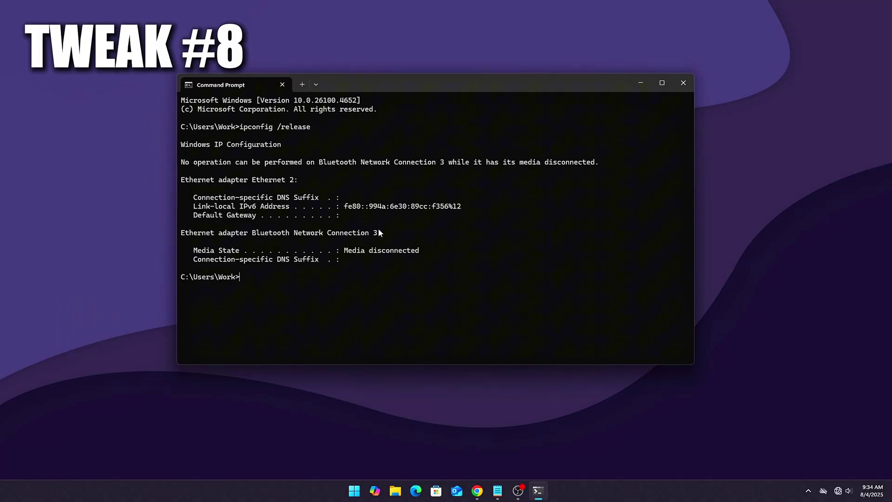
{"action": "type", "text": "ipconfig /renew"}
{"action": "key", "text": "Return"}
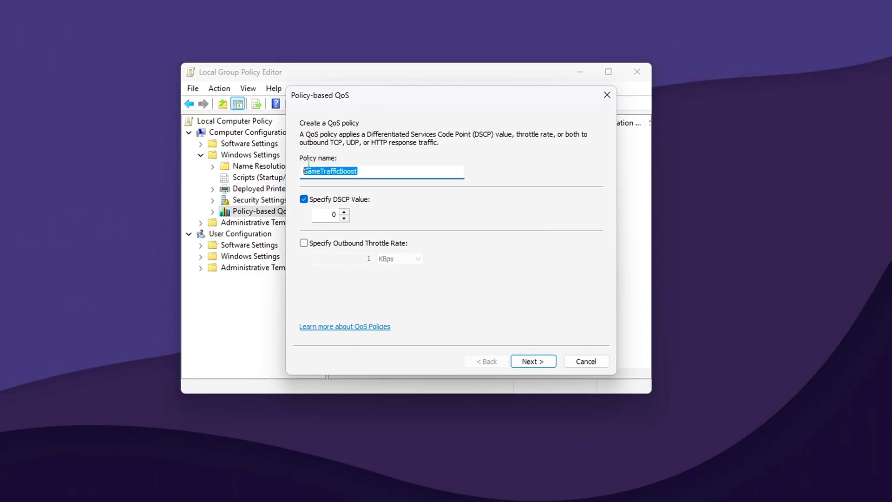
- Keep Specify DSCP Value ticked for GameTrafficBoost and enter 46
{"action": "left_click", "coordinate": [382, 172]}
{"action": "left_click", "coordinate": [305, 200]}
{"action": "left_click", "coordinate": [308, 203]}
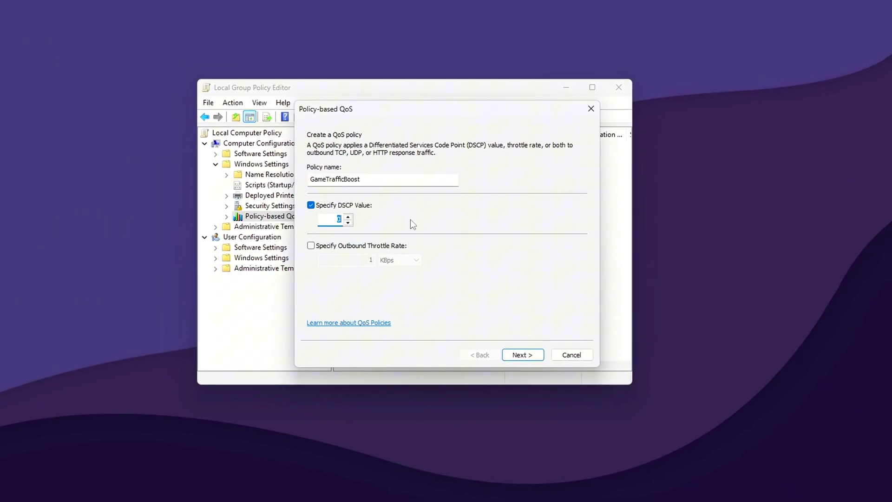
{"action": "type", "text": "46"}
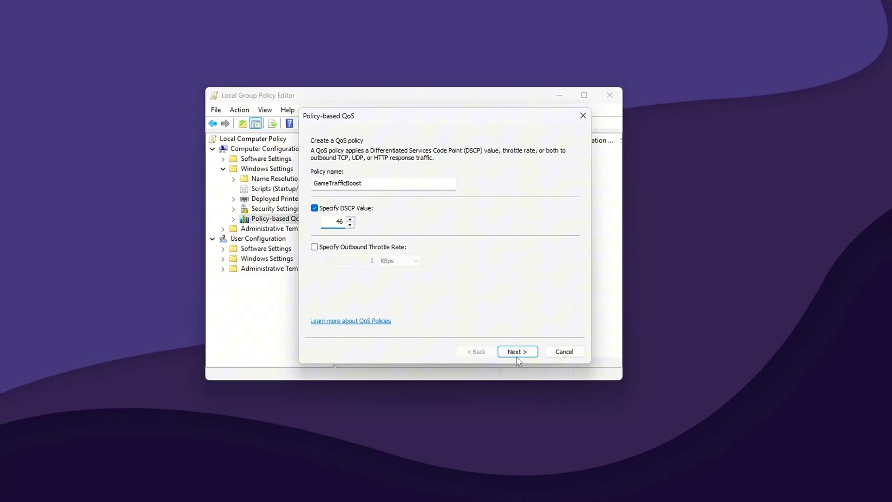
{"action": "key", "text": "ctrl+a"}
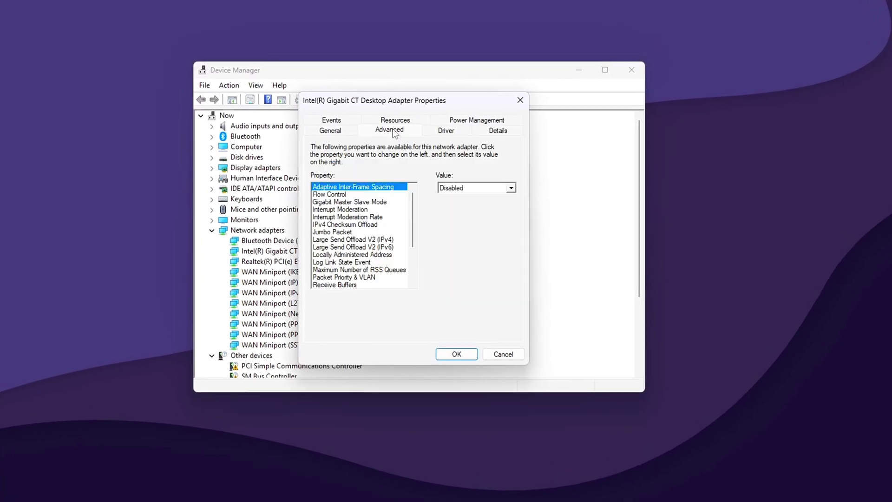
- Keep Large Send Offload V2 (IPv4) Disabled and set Large Send Offload V2 (IPv6) to Enabled
{"action": "left_click", "coordinate": [355, 240]}
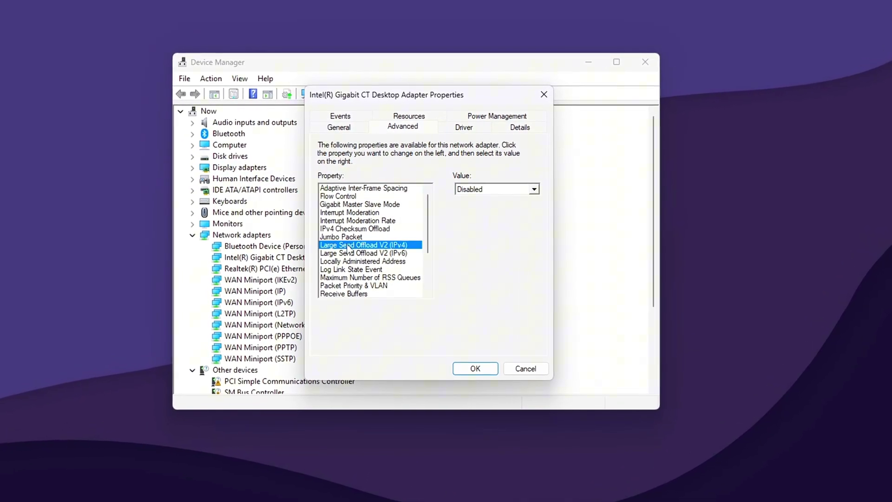
{"action": "left_click", "coordinate": [495, 189]}
{"action": "left_click", "coordinate": [483, 198]}
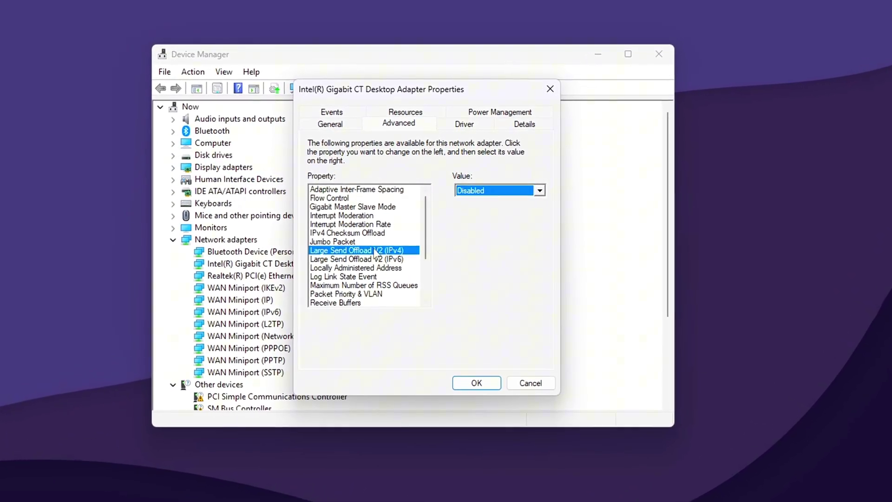
{"action": "left_click", "coordinate": [366, 259]}
{"action": "left_click", "coordinate": [495, 190]}
{"action": "left_click", "coordinate": [494, 195]}
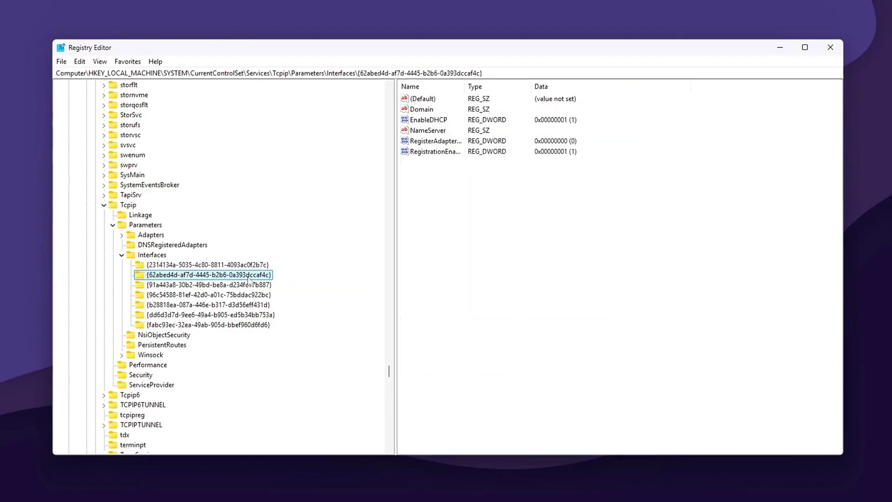
{"action": "left_click", "coordinate": [252, 265]}
- Step through the Tcpip interface keys and read the {91a443a8-…} key's DhcpIPAddress, 192.168.1.23
{"action": "left_click", "coordinate": [253, 274]}
{"action": "left_click", "coordinate": [254, 284]}
{"action": "left_click", "coordinate": [255, 295]}
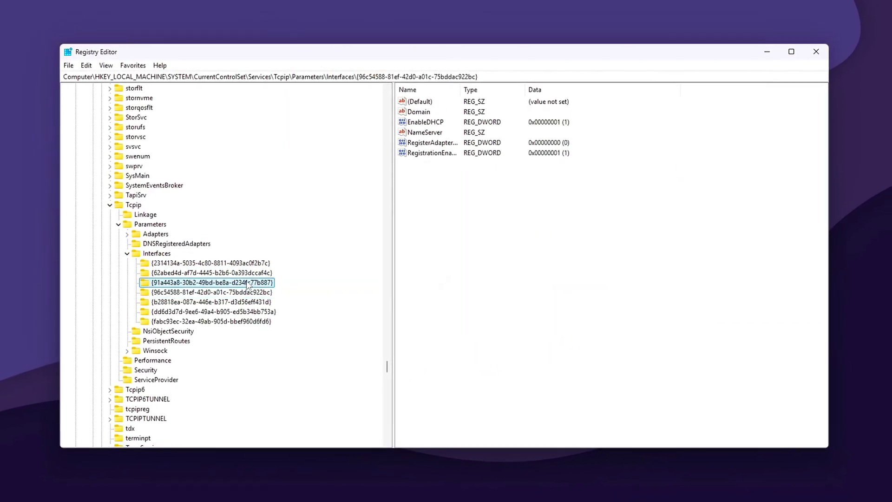
{"action": "left_click", "coordinate": [247, 282]}
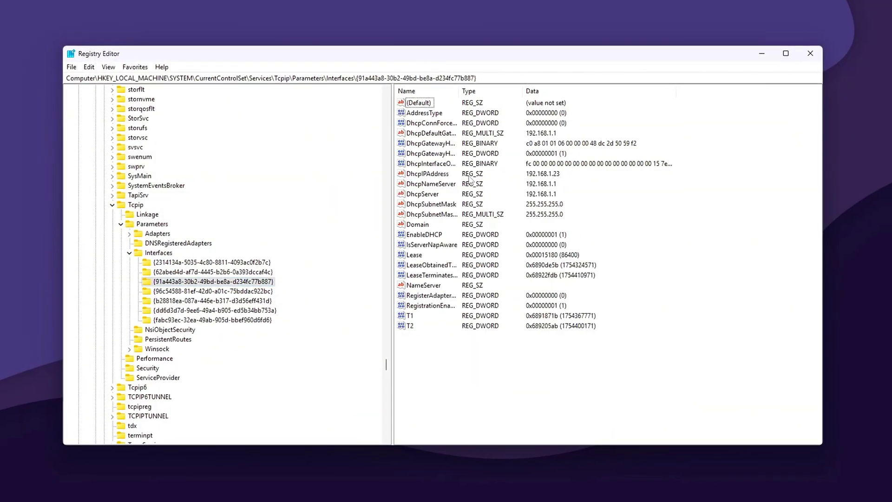
{"action": "double_click", "coordinate": [469, 179]}
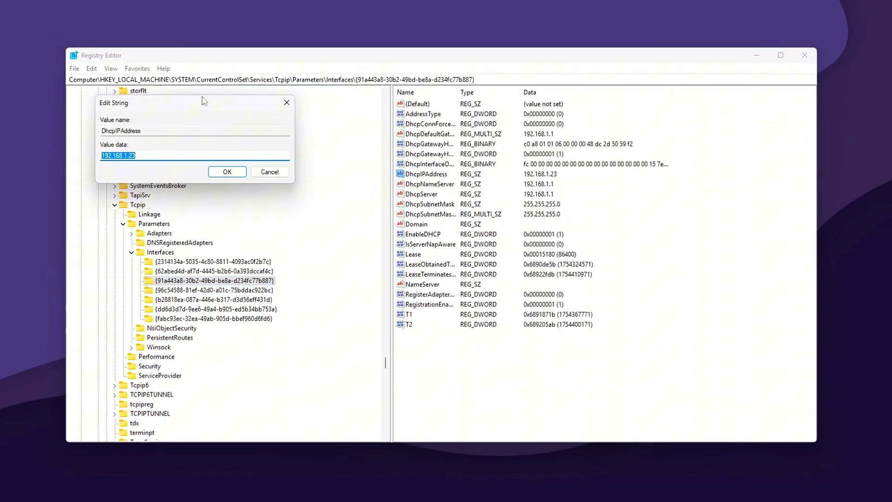
{"action": "left_click_drag", "start_coordinate": [181, 113], "coordinate": [247, 139]}
{"action": "left_click_drag", "start_coordinate": [260, 191], "coordinate": [241, 193]}
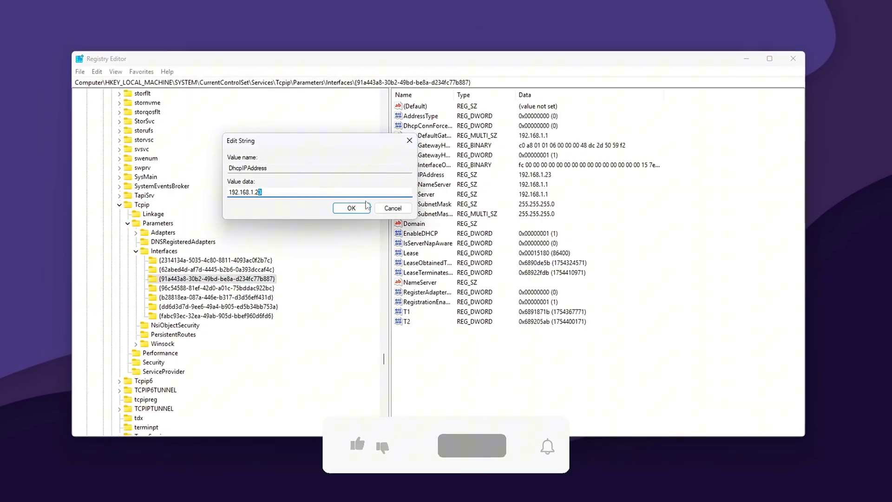
{"action": "left_click", "coordinate": [351, 207]}
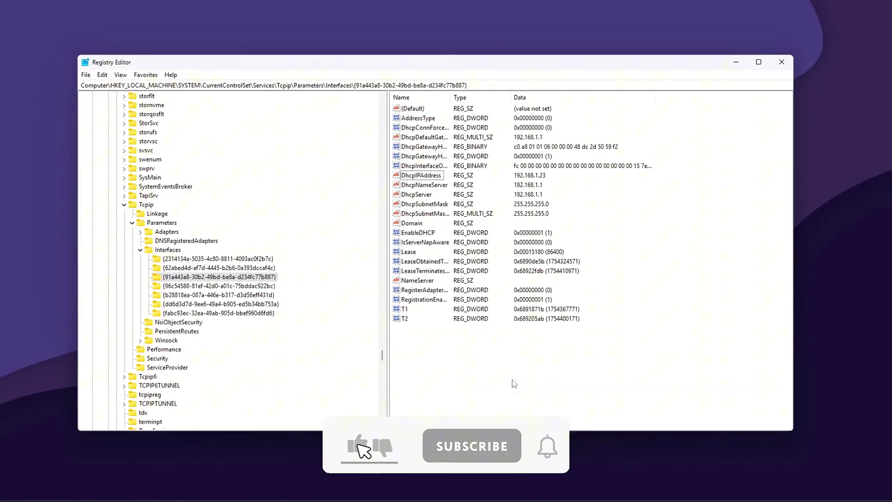
{"action": "right_click", "coordinate": [514, 382]}
{"action": "mouse_move", "coordinate": [538, 387]}
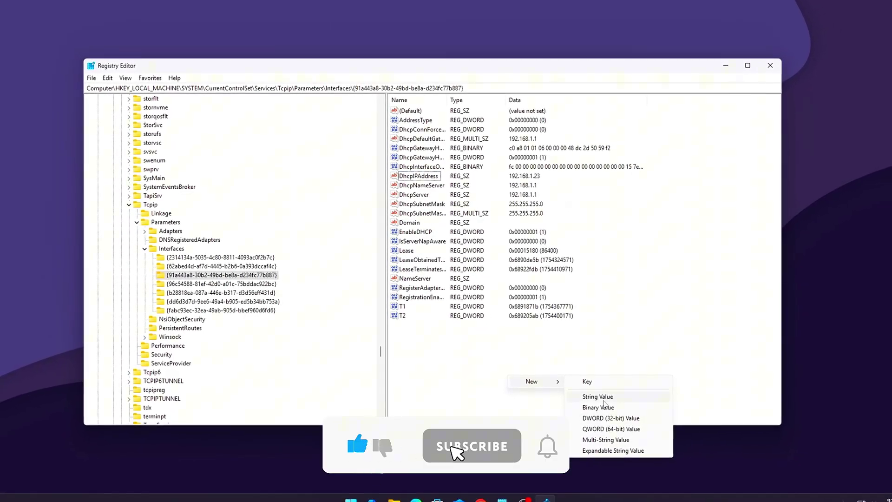